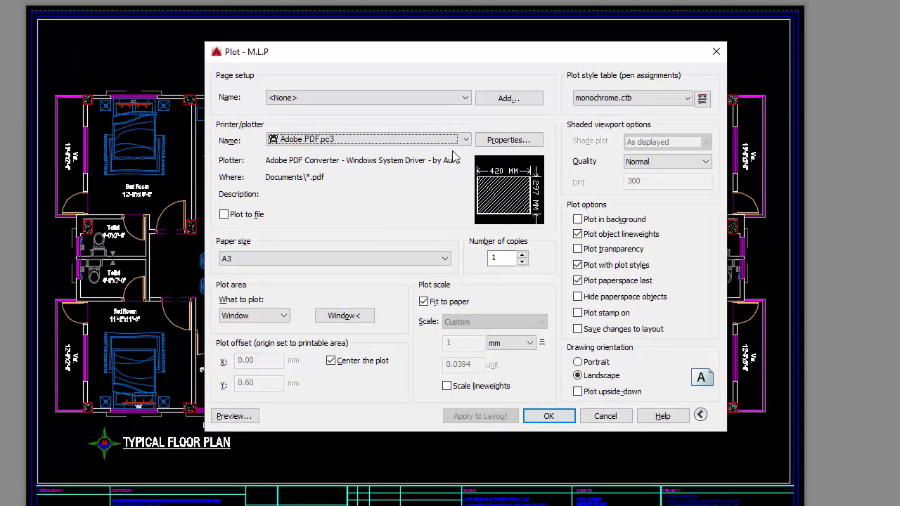
Step: Choose Adobe PDF as the plotter and set its document orientation to Landscape in the custom properties
{"action": "left_click", "coordinate": [465, 139]}
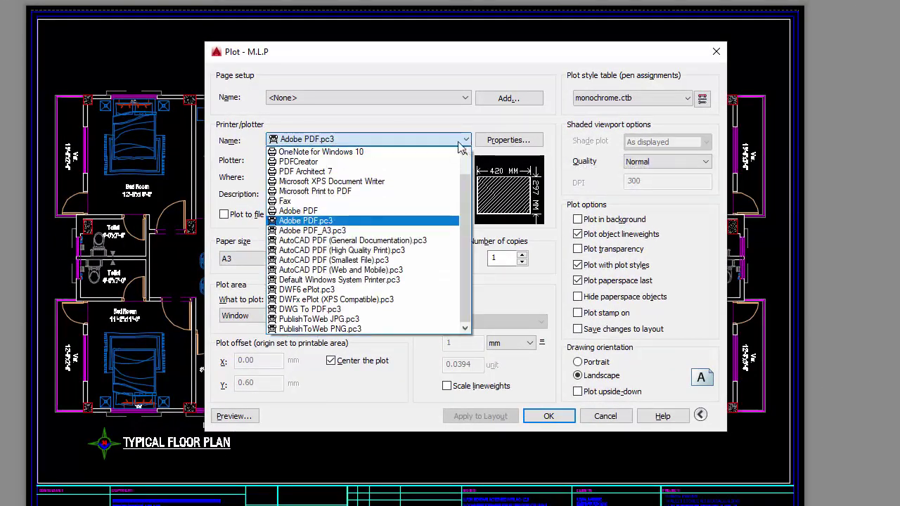
{"action": "left_click", "coordinate": [308, 212]}
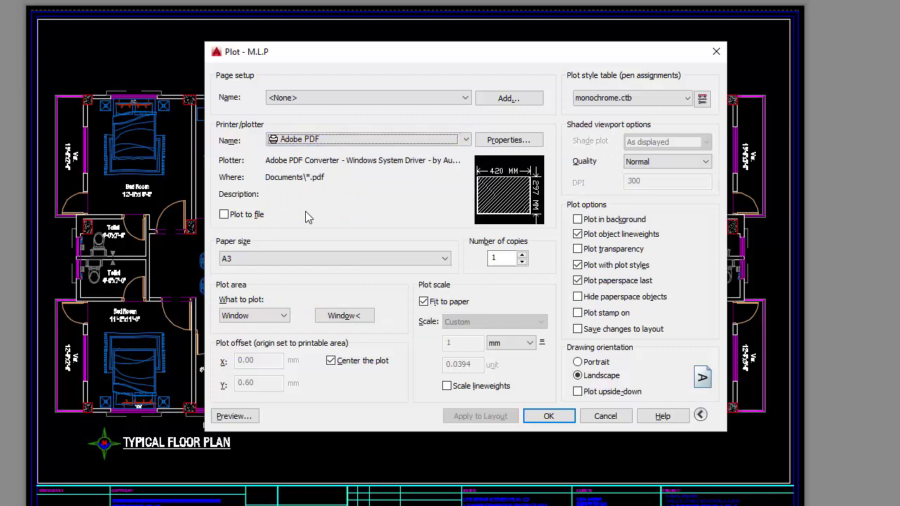
{"action": "left_click", "coordinate": [507, 141]}
{"action": "key", "text": "Escape"}
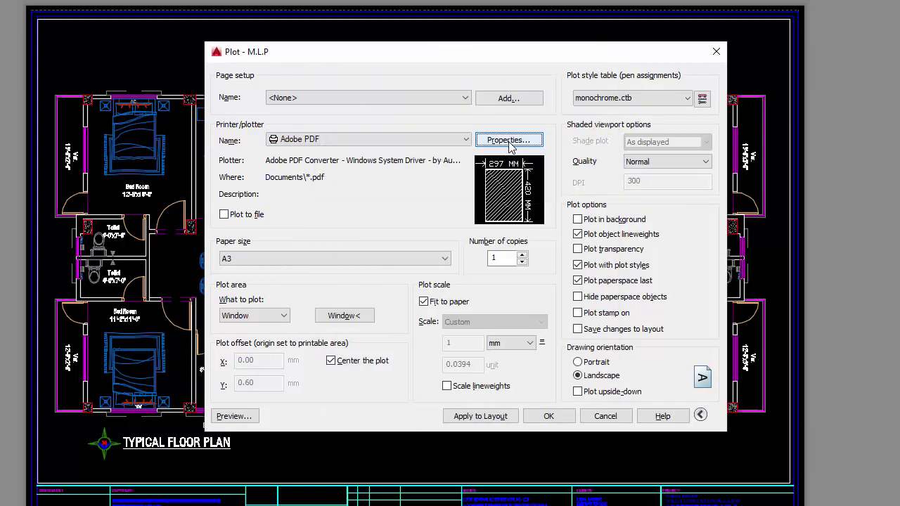
{"action": "left_click", "coordinate": [510, 141]}
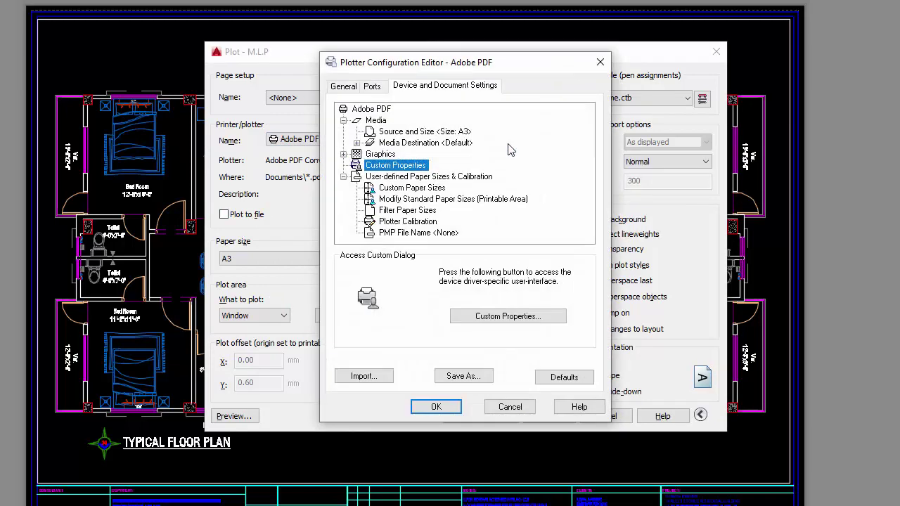
{"action": "left_click", "coordinate": [507, 316]}
{"action": "left_click", "coordinate": [373, 298]}
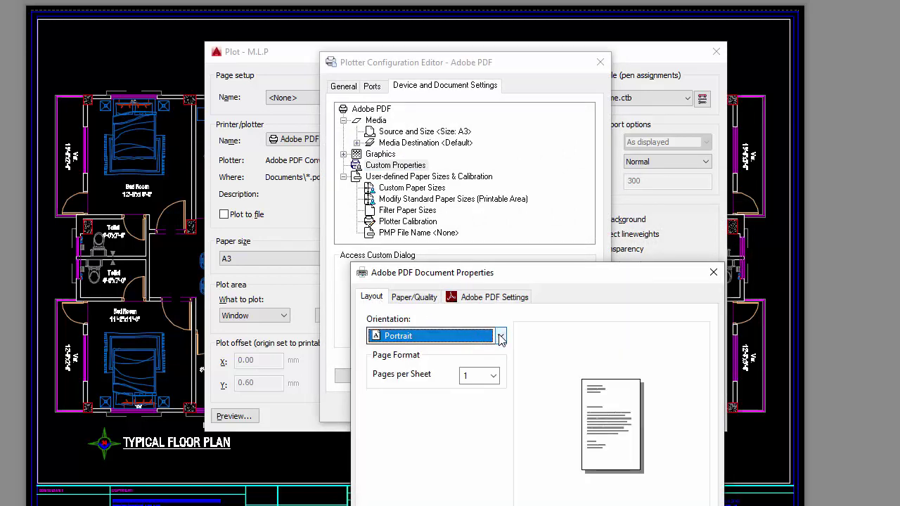
{"action": "left_click", "coordinate": [501, 337]}
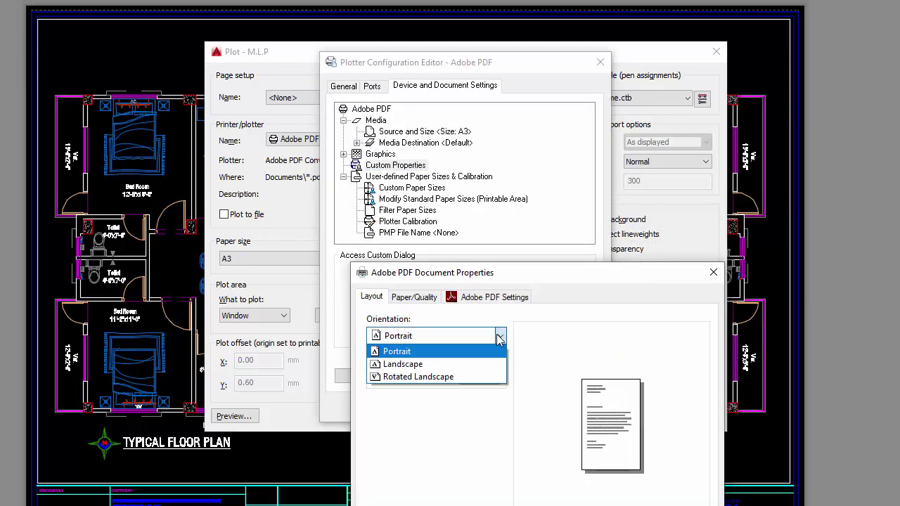
{"action": "left_click", "coordinate": [415, 365]}
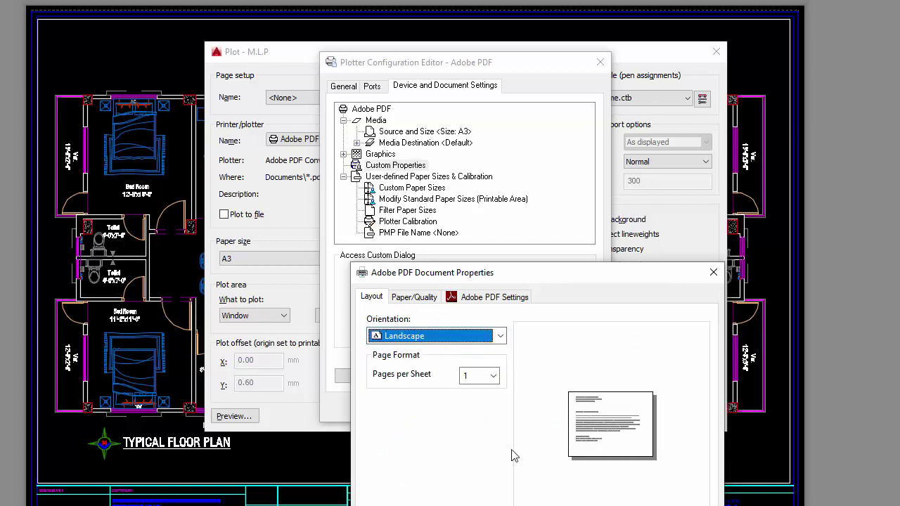
{"action": "left_click", "coordinate": [613, 505]}
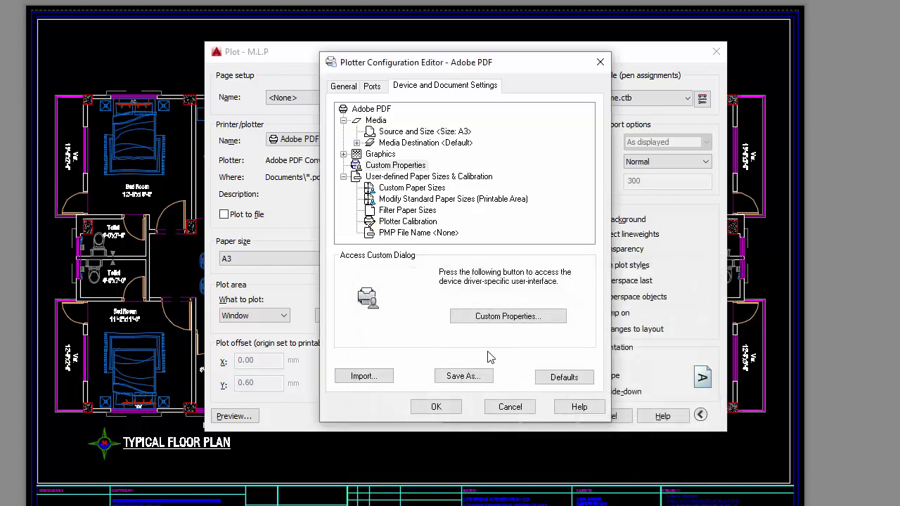
Step: Accept the plotter configuration and save the changes to the proposed PC3 file instead of a temporary one
{"action": "left_click", "coordinate": [447, 408]}
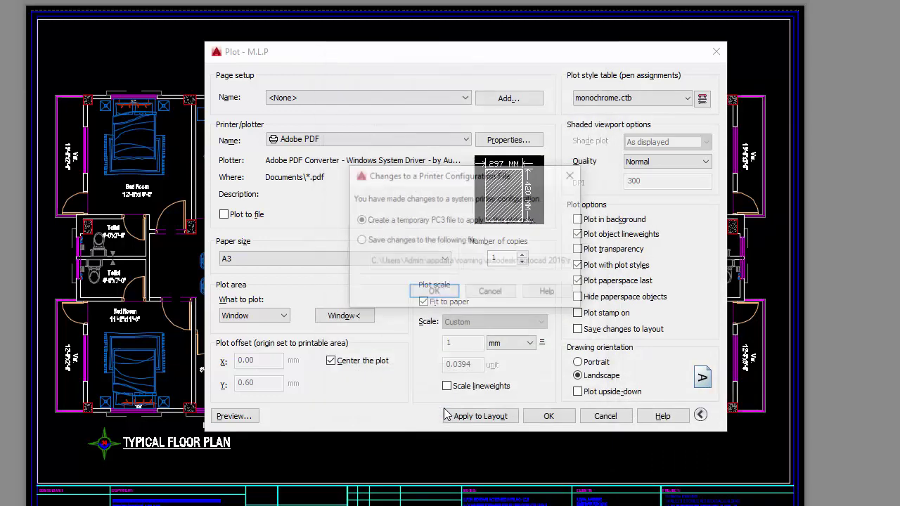
{"action": "left_click", "coordinate": [390, 242]}
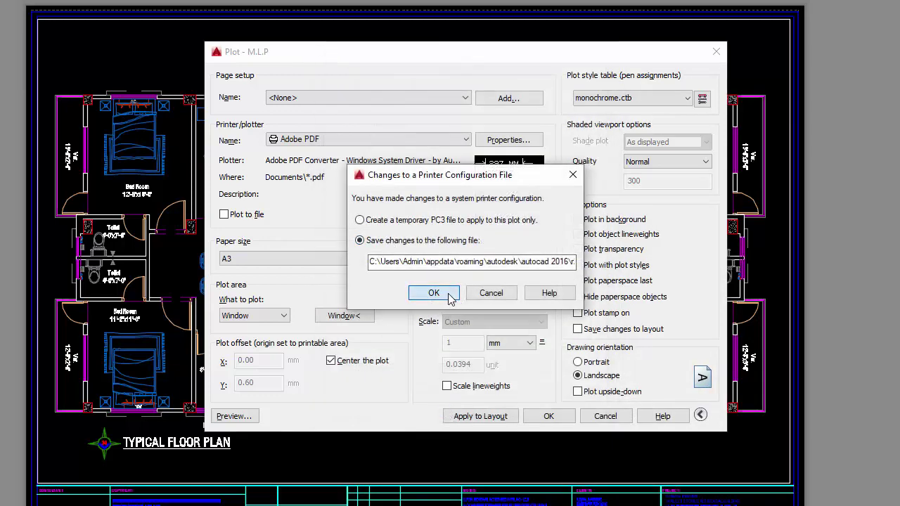
{"action": "left_click", "coordinate": [446, 296]}
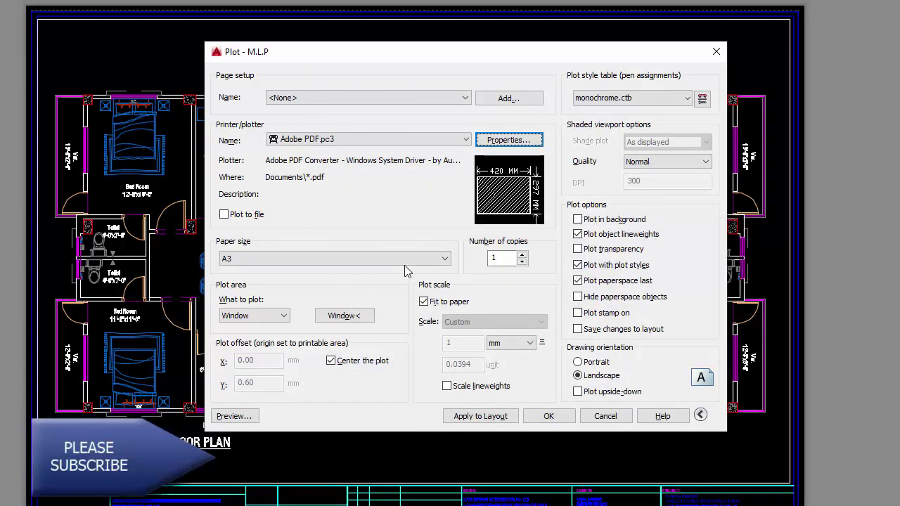
Step: Set the paper size to A3 and define the plot window by two opposite outer corners of the title sheet
{"action": "left_click", "coordinate": [447, 260]}
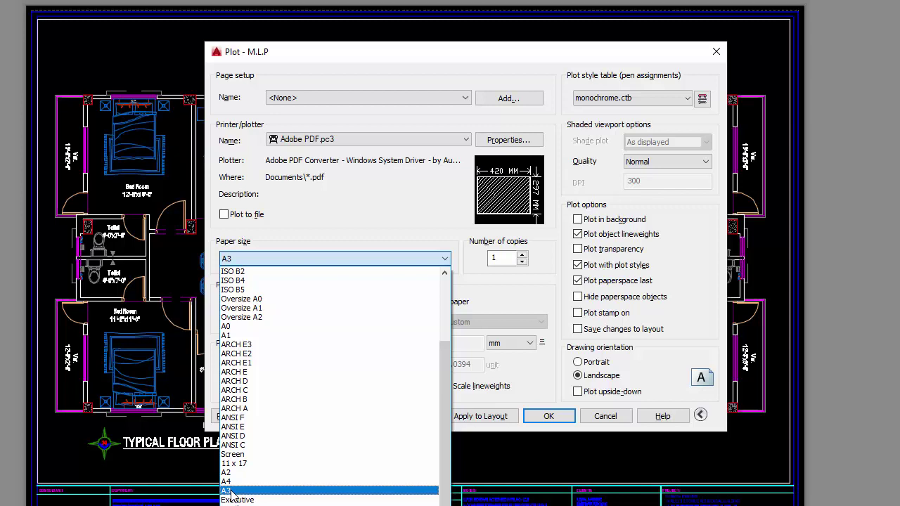
{"action": "left_click", "coordinate": [232, 491]}
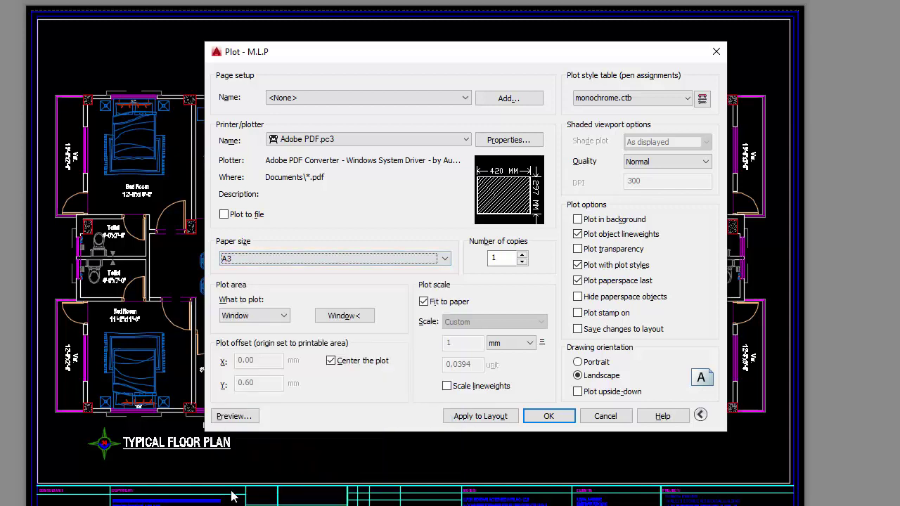
{"action": "left_click", "coordinate": [345, 315]}
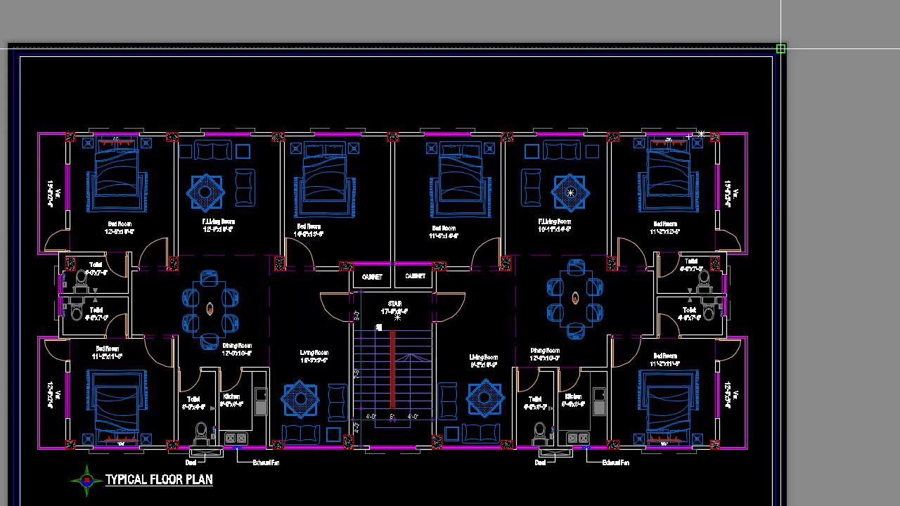
{"action": "left_click", "coordinate": [781, 48]}
{"action": "middle_click_drag", "start_coordinate": [400, 271], "coordinate": [481, 179]}
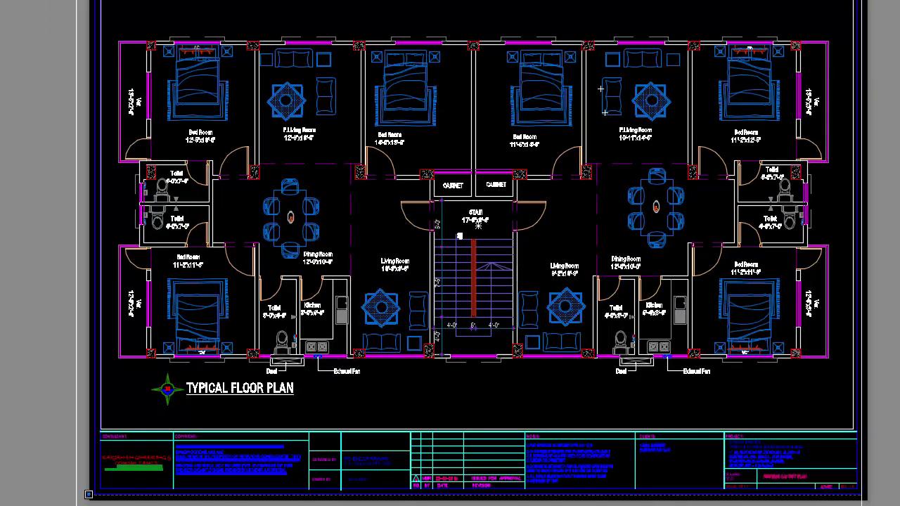
{"action": "left_click", "coordinate": [94, 494]}
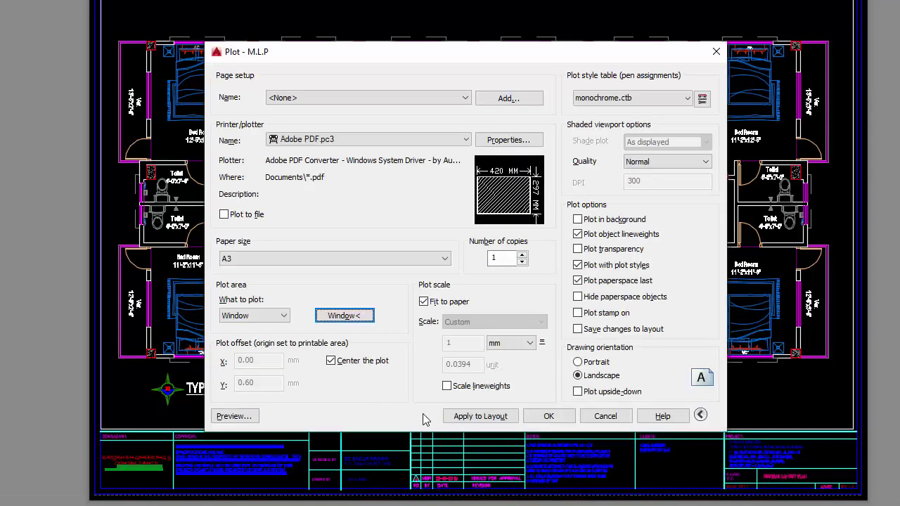
Step: Apply the plot settings to the layout and plot it, saving the PDF on the Desktop under the proposed file name
{"action": "left_click", "coordinate": [514, 421]}
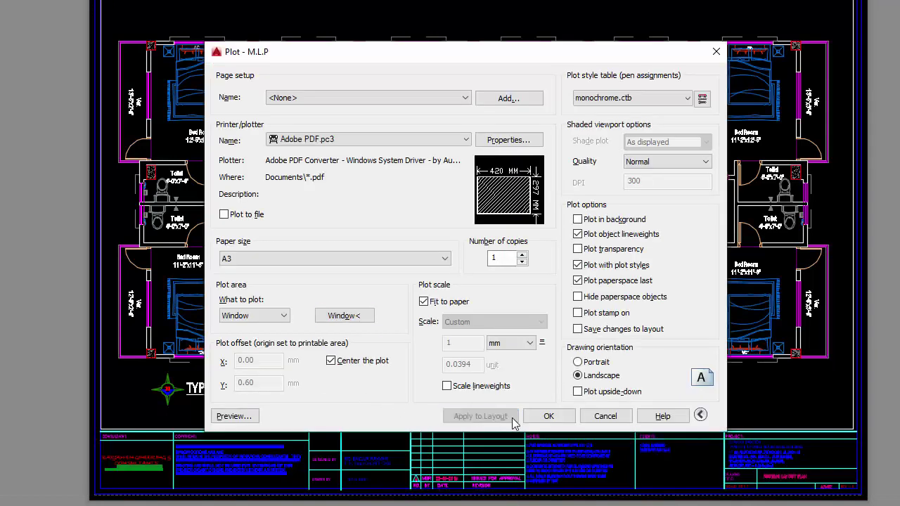
{"action": "left_click", "coordinate": [548, 417]}
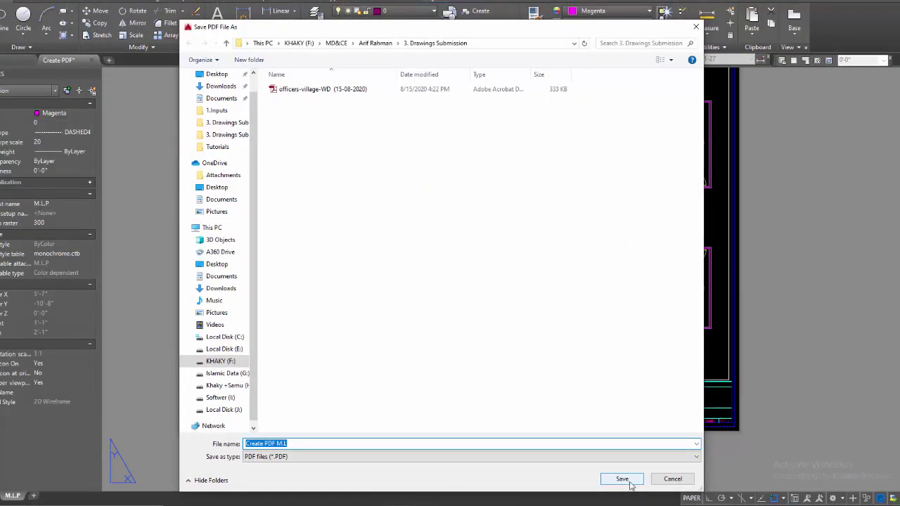
{"action": "scroll", "coordinate": [213, 99], "scroll_direction": "up", "scroll_amount": 1}
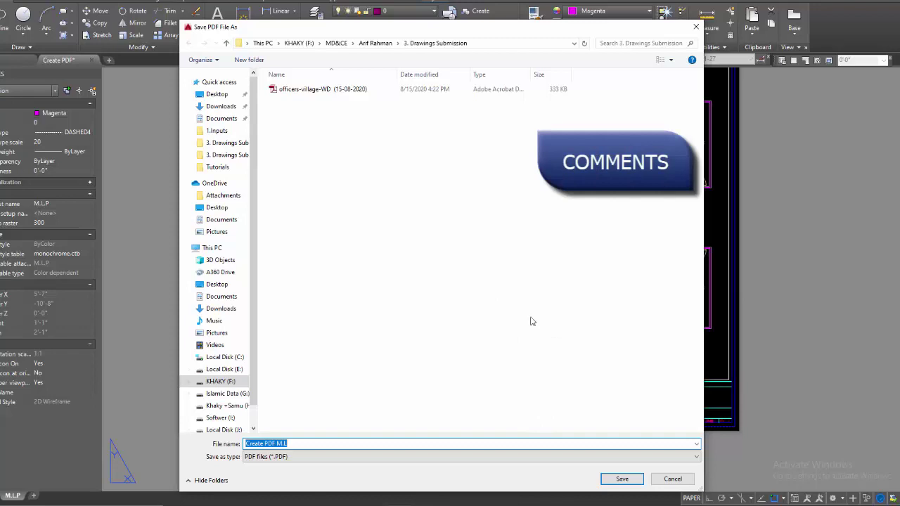
{"action": "left_click", "coordinate": [217, 94]}
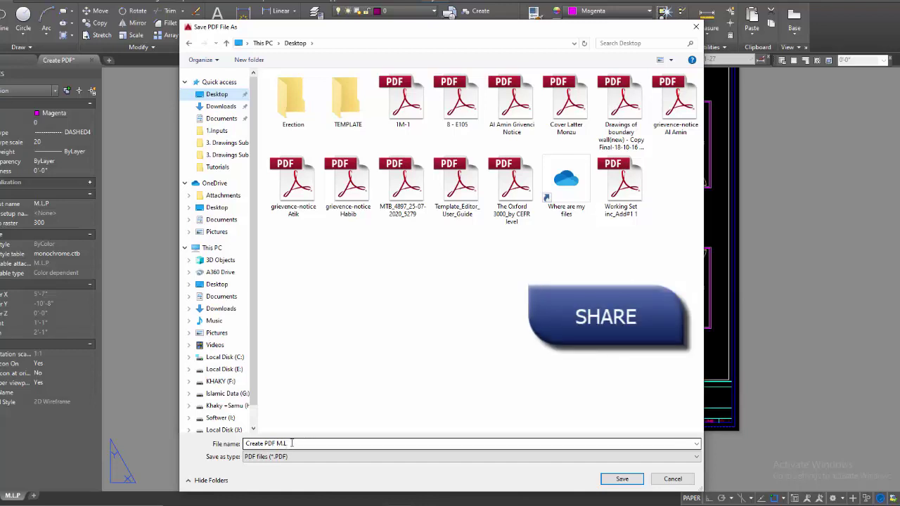
{"action": "triple_click", "coordinate": [294, 444]}
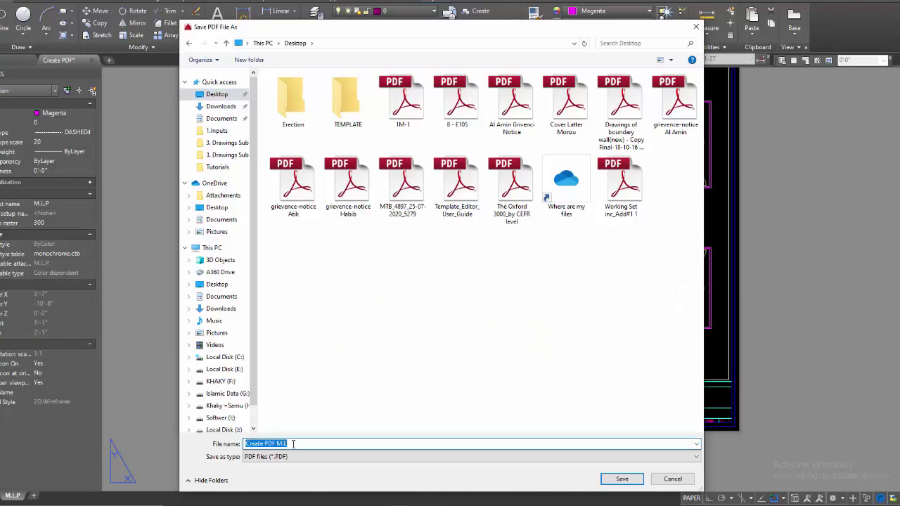
{"action": "left_click", "coordinate": [622, 479]}
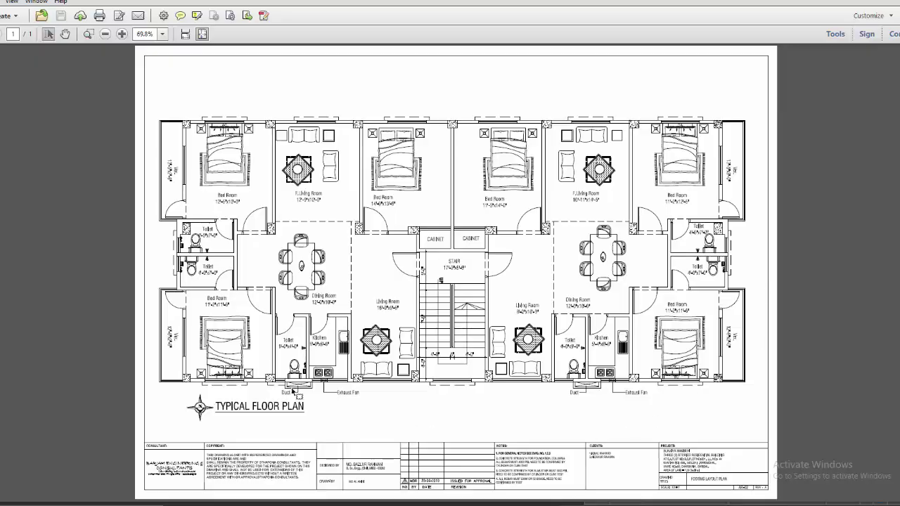
Step: Switch back to AutoCAD and inspect the floor plan in model space and in the M.L.P layout
{"action": "left_click", "coordinate": [408, 501]}
{"action": "middle_click_drag", "start_coordinate": [408, 301], "coordinate": [385, 343]}
{"action": "scroll", "coordinate": [500, 268], "scroll_direction": "down", "scroll_amount": 4}
{"action": "middle_click_drag", "start_coordinate": [504, 274], "coordinate": [481, 305]}
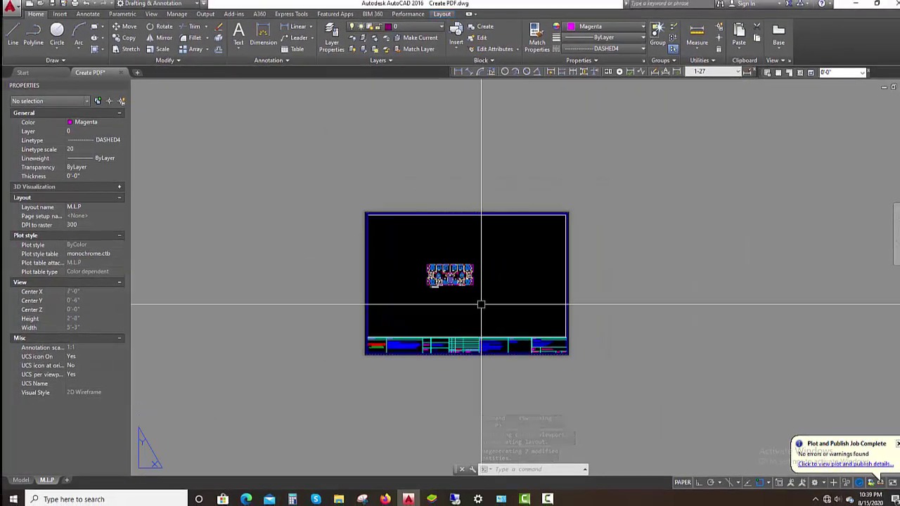
{"action": "left_click", "coordinate": [21, 480]}
{"action": "scroll", "coordinate": [443, 274], "scroll_direction": "down", "scroll_amount": 6}
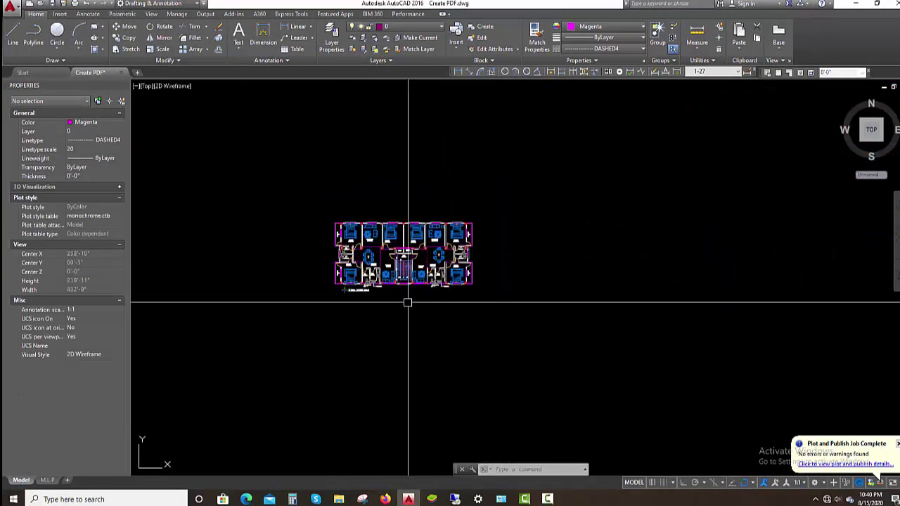
{"action": "left_click", "coordinate": [47, 480]}
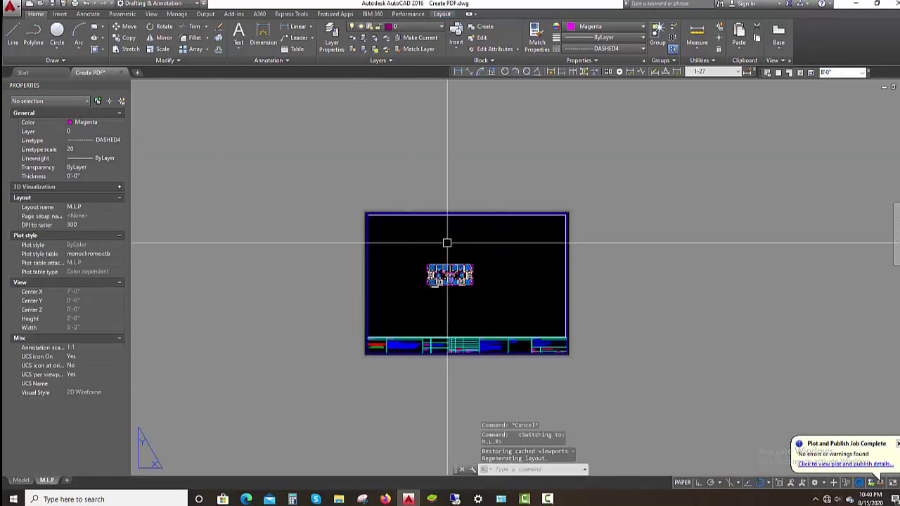
Step: Copy the title sheet border and title block objects from the M.L.P layout to the clipboard
{"action": "left_click", "coordinate": [620, 165]}
{"action": "left_click", "coordinate": [546, 288]}
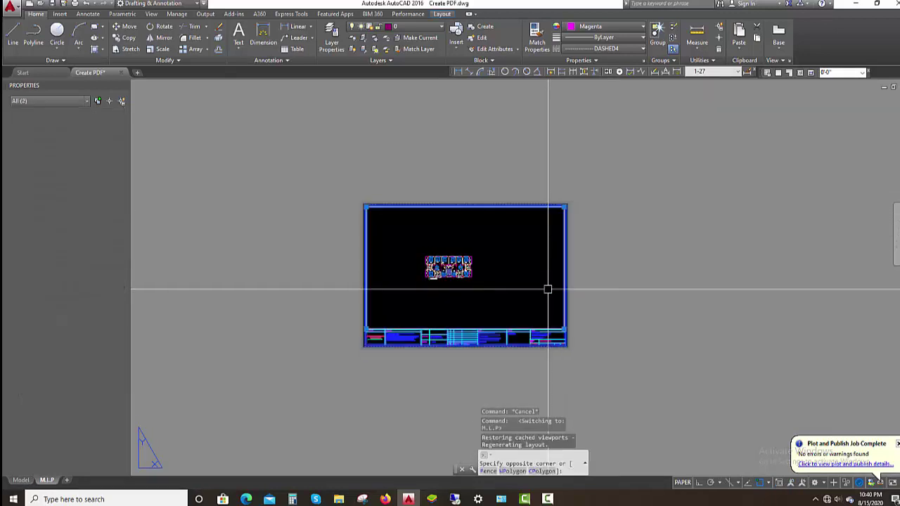
{"action": "left_click", "coordinate": [607, 324]}
{"action": "left_click", "coordinate": [334, 370]}
{"action": "middle_click_drag", "start_coordinate": [361, 369], "coordinate": [406, 343]}
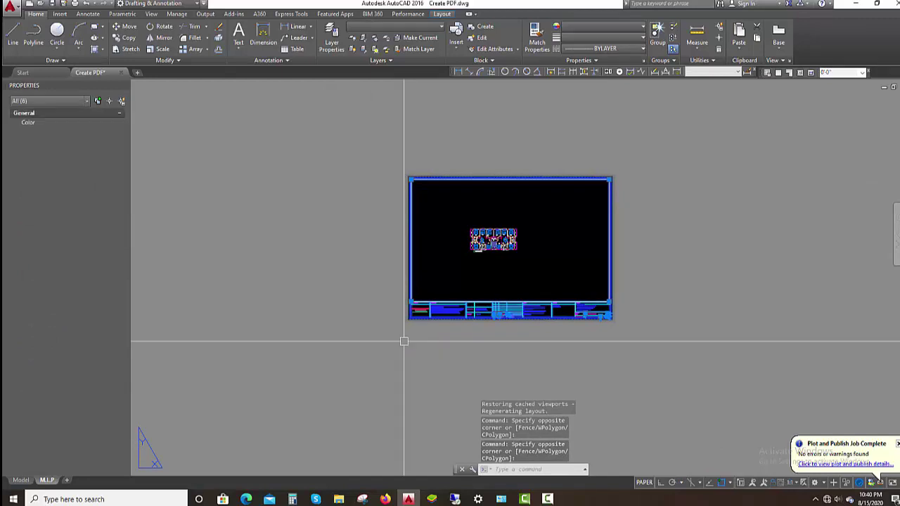
{"action": "key", "text": "ctrl+c"}
Step: Paste the copied title sheet into model space, below and to the left of the floor plan
{"action": "left_click", "coordinate": [21, 481]}
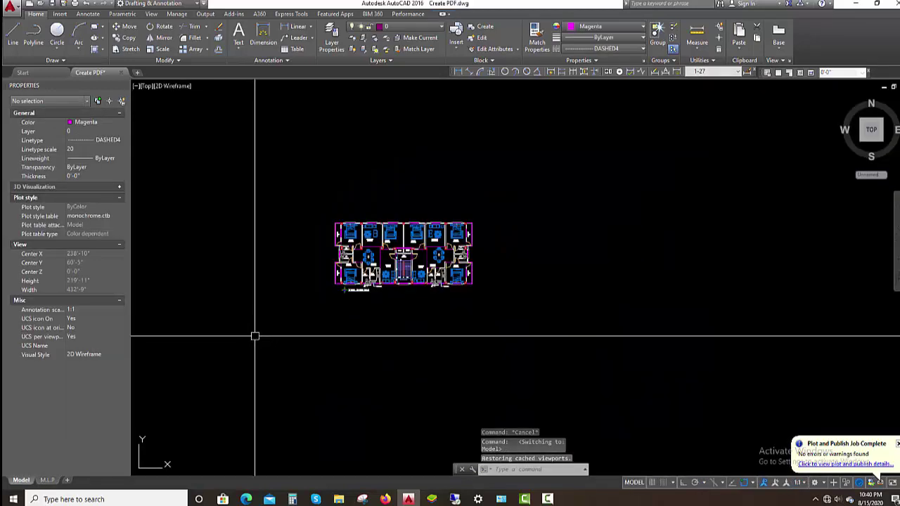
{"action": "key", "text": "ctrl+v"}
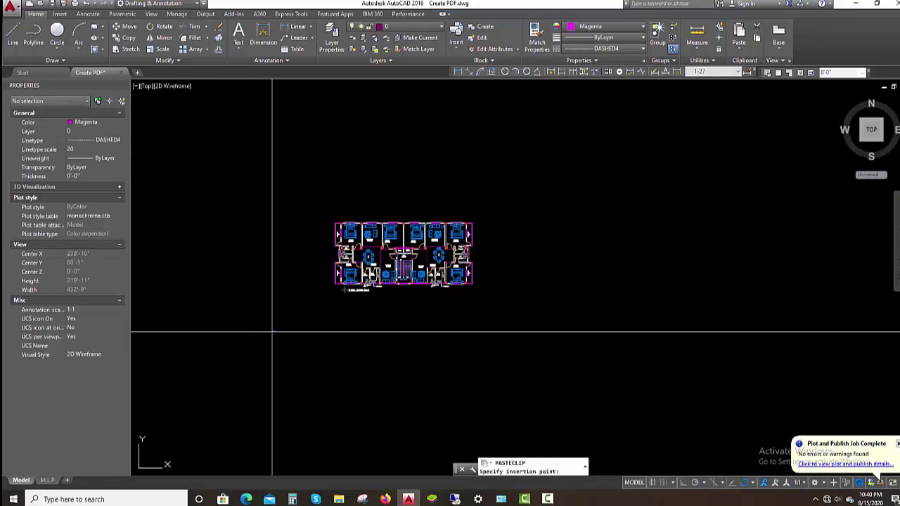
{"action": "scroll", "coordinate": [338, 278], "scroll_direction": "up", "scroll_amount": 8}
{"action": "scroll", "coordinate": [343, 270], "scroll_direction": "up", "scroll_amount": 2}
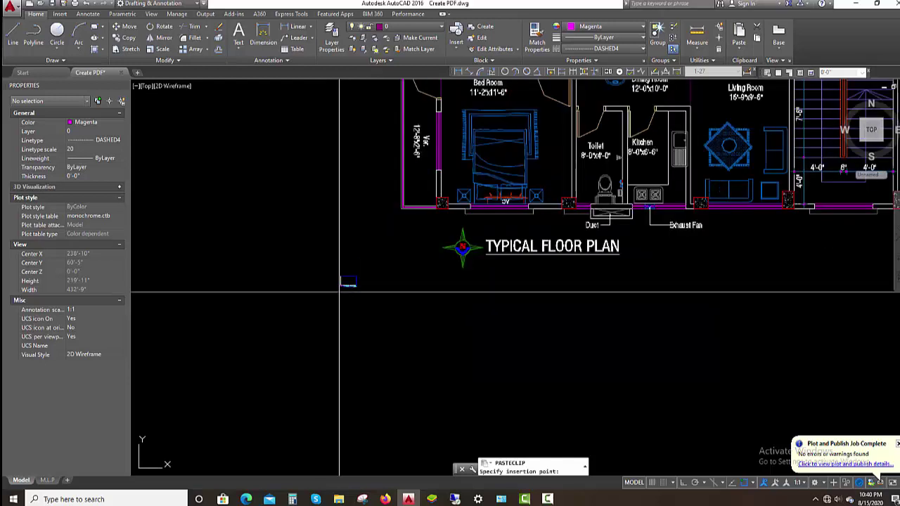
{"action": "left_click", "coordinate": [340, 291]}
{"action": "scroll", "coordinate": [358, 281], "scroll_direction": "up", "scroll_amount": 6}
{"action": "scroll", "coordinate": [399, 281], "scroll_direction": "down", "scroll_amount": 4}
{"action": "left_click", "coordinate": [413, 256]}
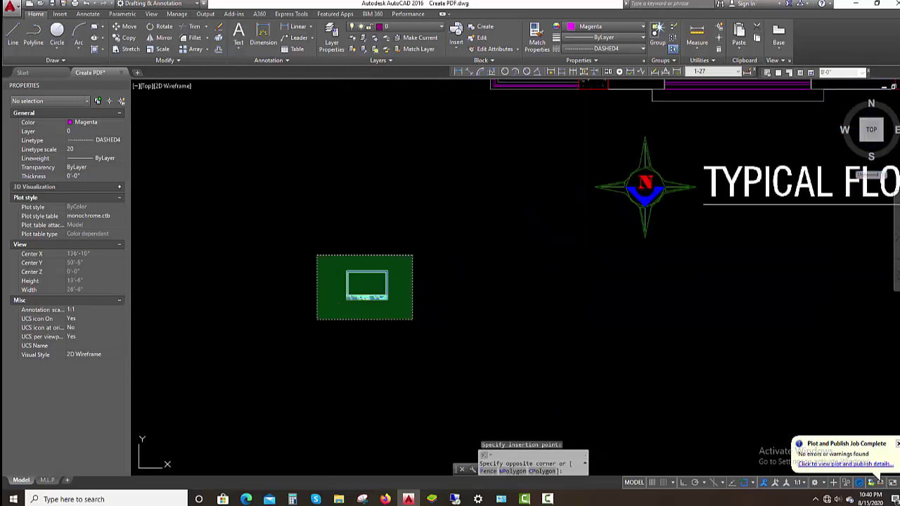
{"action": "left_click", "coordinate": [320, 320]}
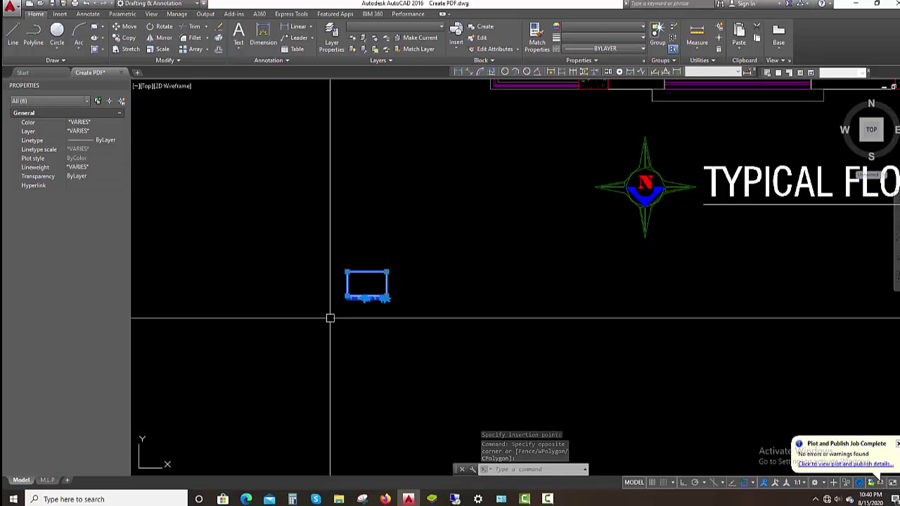
{"action": "key", "text": "Escape"}
{"action": "key", "text": "Escape"}
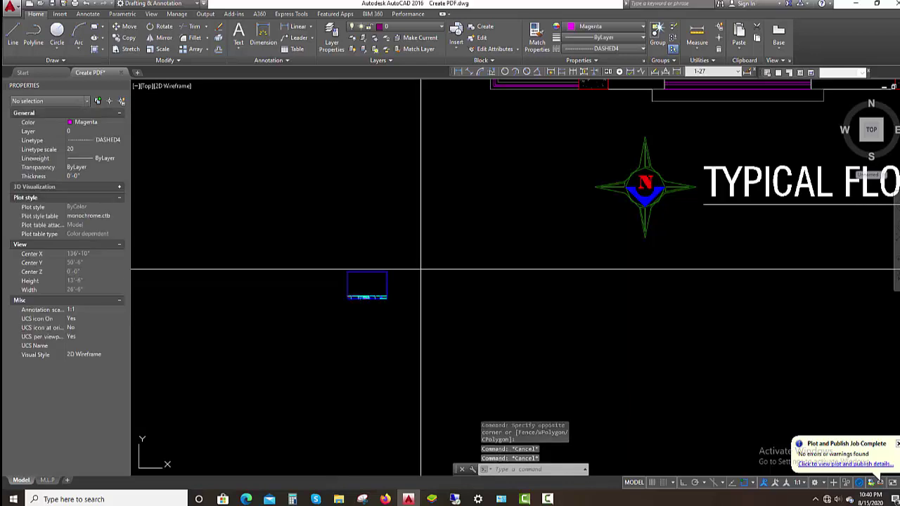
Step: Scale the pasted title sheet by reference, using its left edge as reference length, until its border surrounds the floor plan
{"action": "left_click", "coordinate": [418, 268]}
{"action": "left_click", "coordinate": [327, 325]}
{"action": "type", "text": "s"}
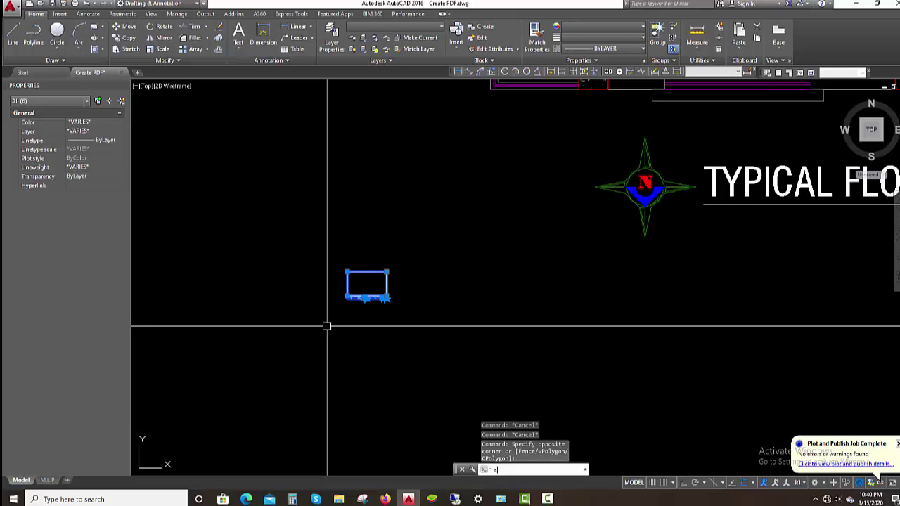
{"action": "type", "text": "c"}
{"action": "key", "text": "Return"}
{"action": "scroll", "coordinate": [345, 316], "scroll_direction": "up", "scroll_amount": 10}
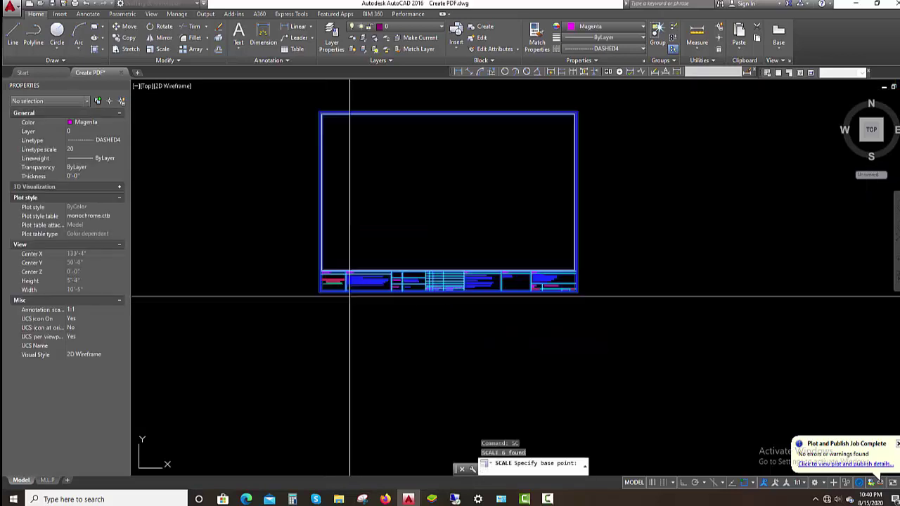
{"action": "left_click", "coordinate": [275, 290]}
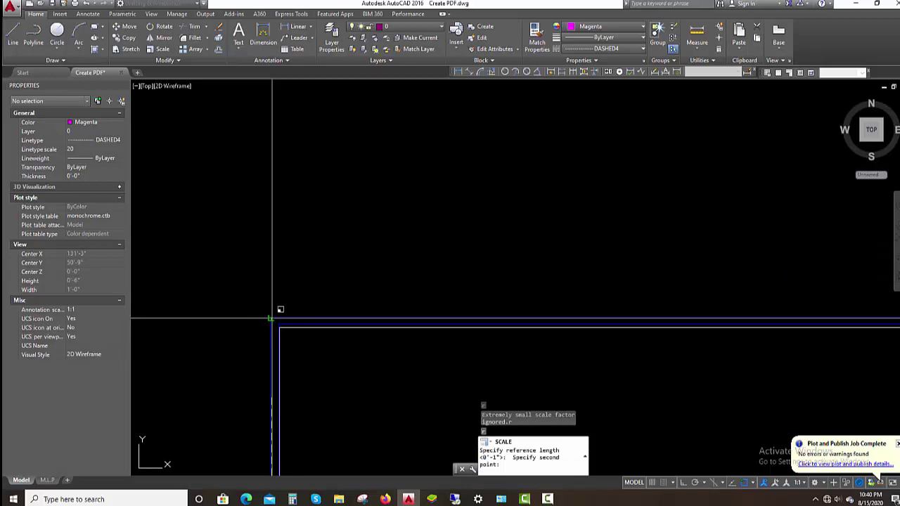
{"action": "left_click", "coordinate": [271, 318]}
{"action": "scroll", "coordinate": [274, 313], "scroll_direction": "down", "scroll_amount": 6}
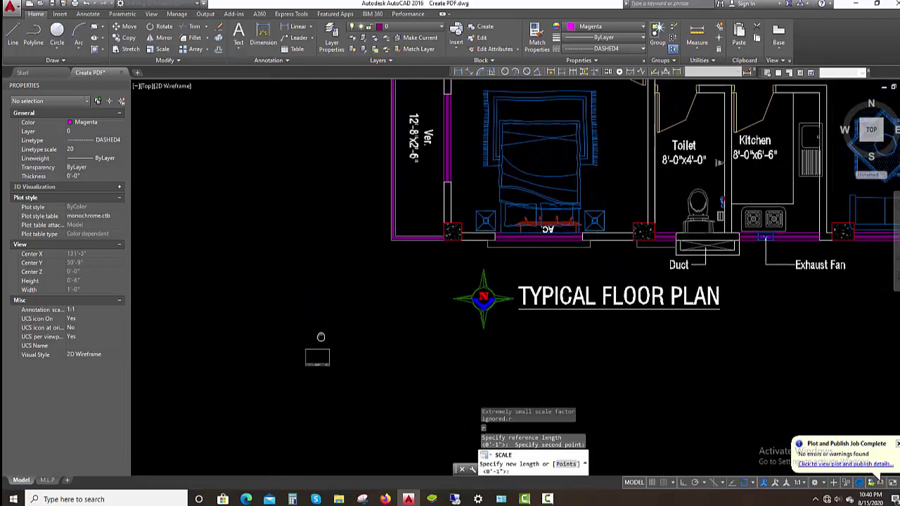
{"action": "scroll", "coordinate": [308, 208], "scroll_direction": "down", "scroll_amount": 6}
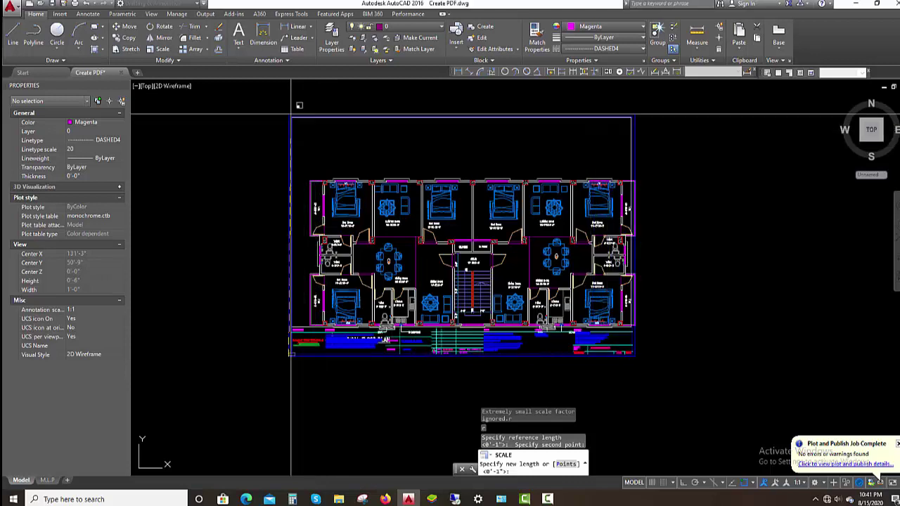
{"action": "left_click", "coordinate": [291, 116]}
{"action": "middle_click_drag", "start_coordinate": [348, 345], "coordinate": [334, 311]}
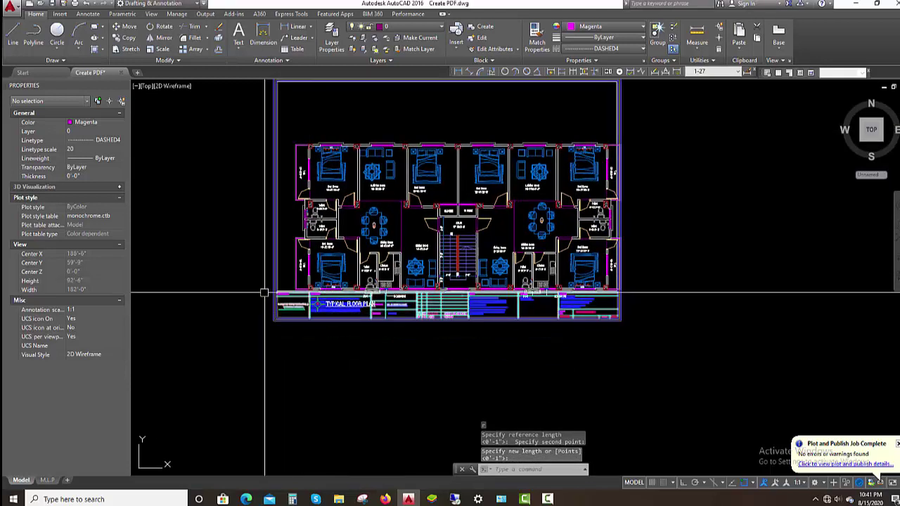
{"action": "left_click", "coordinate": [247, 268]}
{"action": "left_click", "coordinate": [685, 355]}
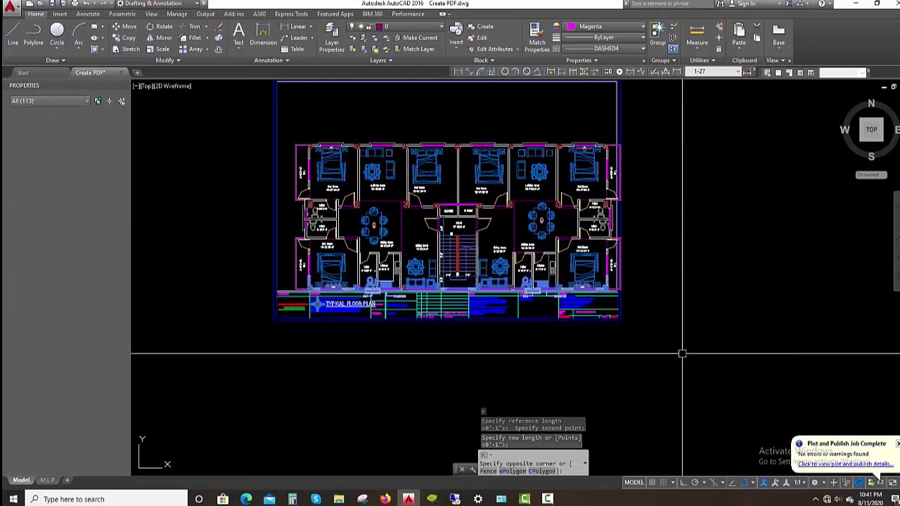
{"action": "key", "text": "Escape"}
{"action": "key", "text": "Escape"}
Step: Move the title sheet border and title block down so the floor plan and its title sit clear above the title block
{"action": "scroll", "coordinate": [609, 317], "scroll_direction": "up", "scroll_amount": 4}
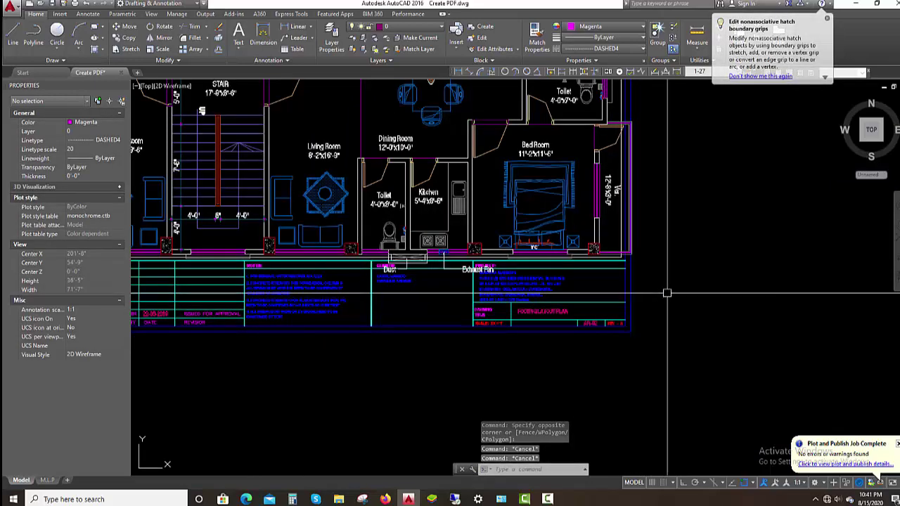
{"action": "left_click", "coordinate": [663, 288]}
{"action": "middle_click_drag", "start_coordinate": [466, 336], "coordinate": [622, 345]}
{"action": "left_click", "coordinate": [612, 355]}
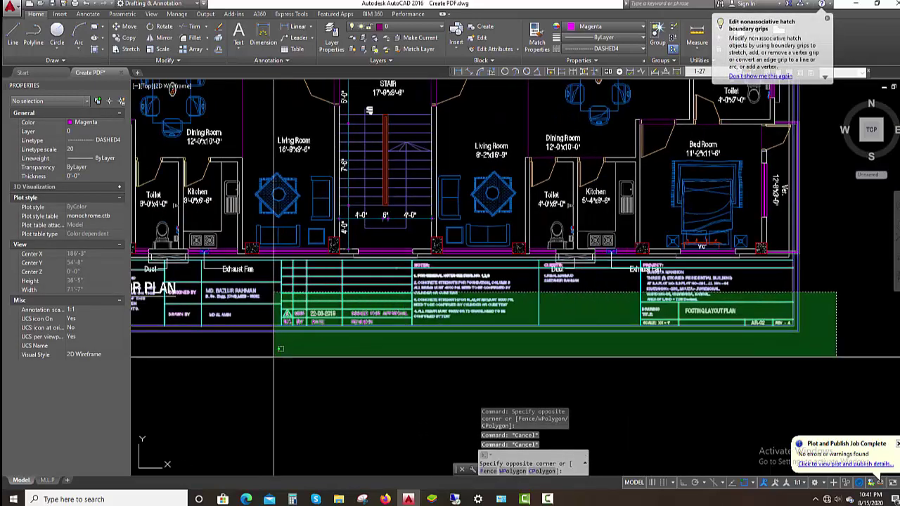
{"action": "type", "text": "m"}
{"action": "key", "text": "Return"}
{"action": "scroll", "coordinate": [377, 368], "scroll_direction": "down", "scroll_amount": 5}
{"action": "left_click", "coordinate": [378, 368]}
{"action": "left_click", "coordinate": [372, 386]}
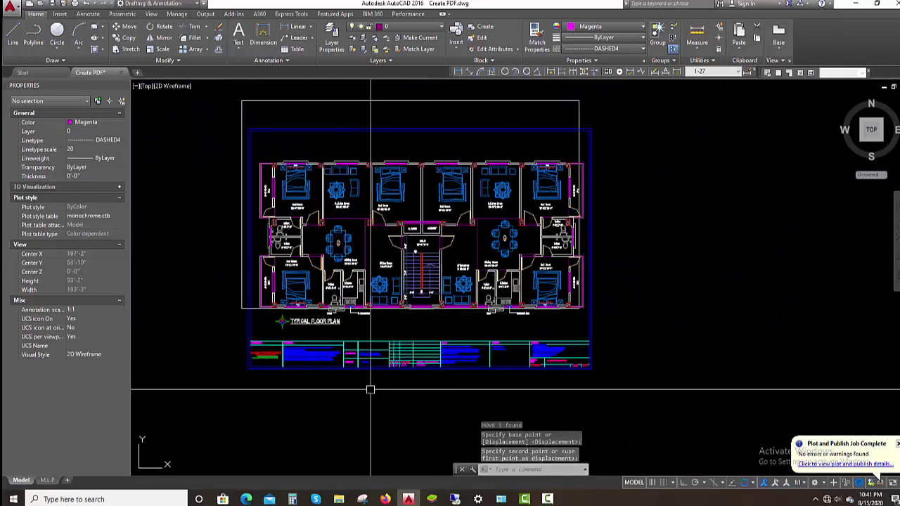
Step: Start a plot of model space and select Adobe PDF as the plotter
{"action": "scroll", "coordinate": [486, 297], "scroll_direction": "down", "scroll_amount": 3}
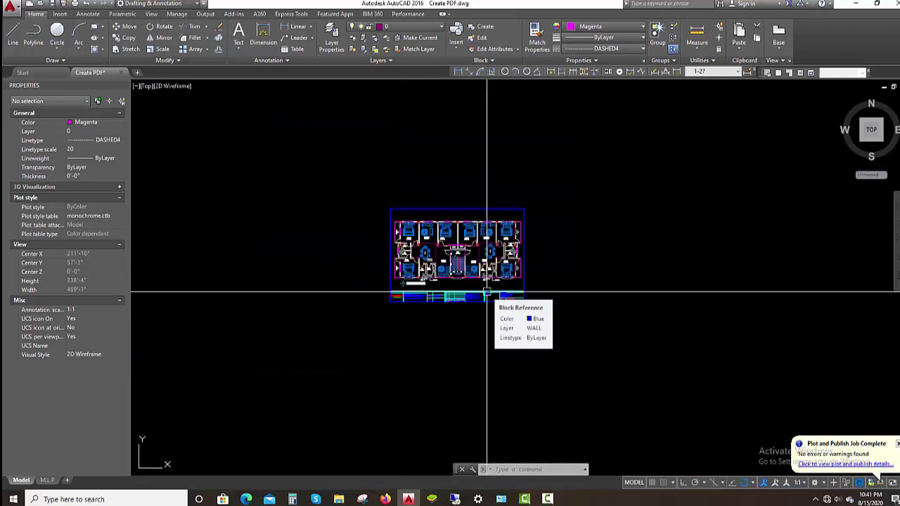
{"action": "key", "text": "ctrl+p"}
{"action": "left_click", "coordinate": [528, 271]}
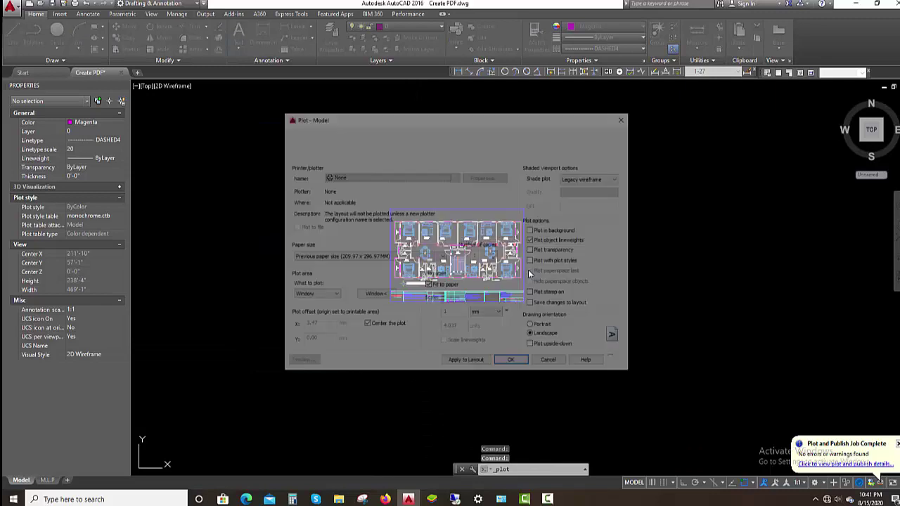
{"action": "left_click", "coordinate": [454, 178]}
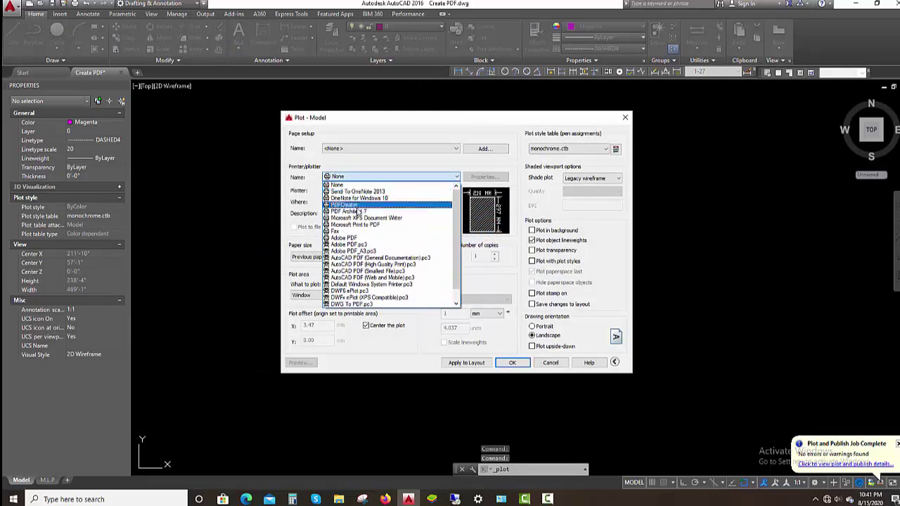
{"action": "left_click", "coordinate": [345, 238]}
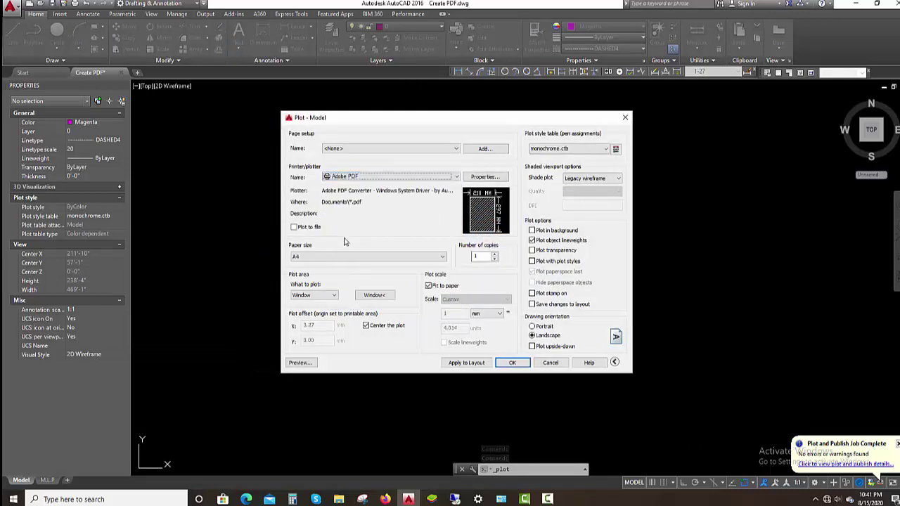
Step: Set the Adobe PDF plotter's custom page orientation to Landscape and save the change to the printer configuration file
{"action": "left_click", "coordinate": [485, 177]}
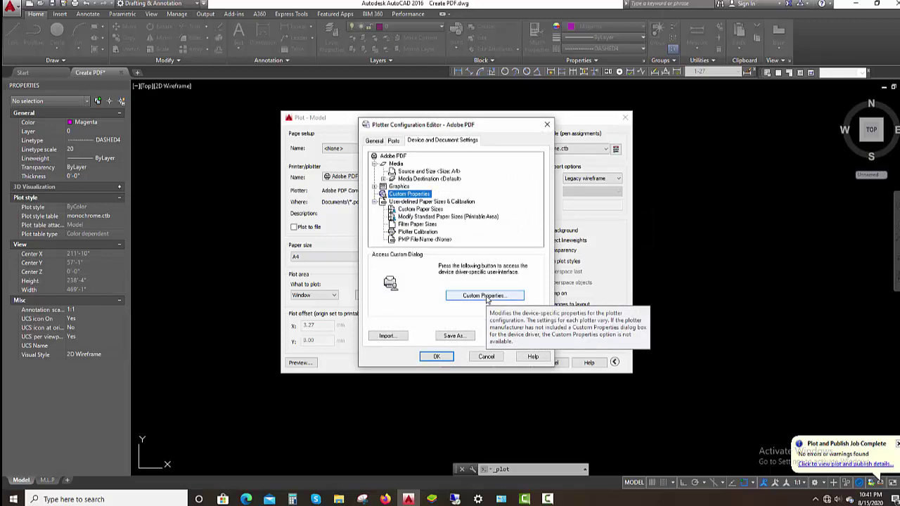
{"action": "left_click", "coordinate": [485, 296]}
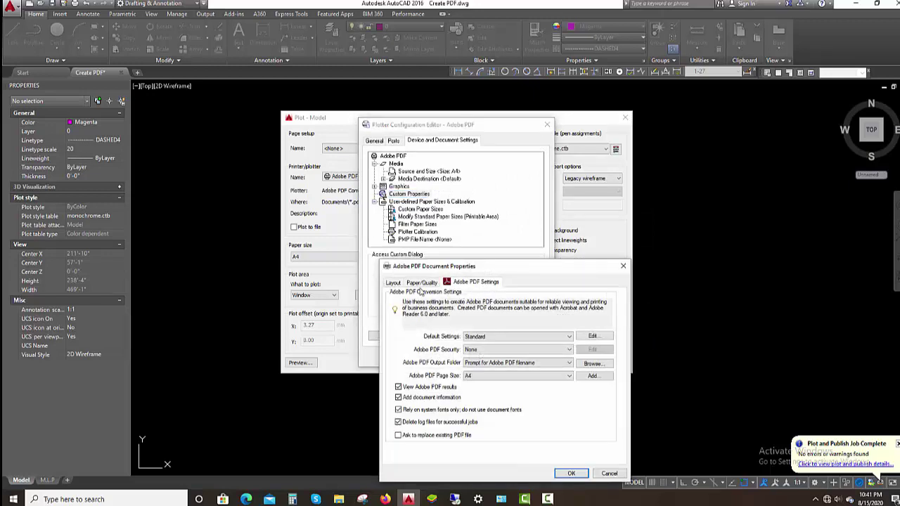
{"action": "left_click", "coordinate": [399, 284]}
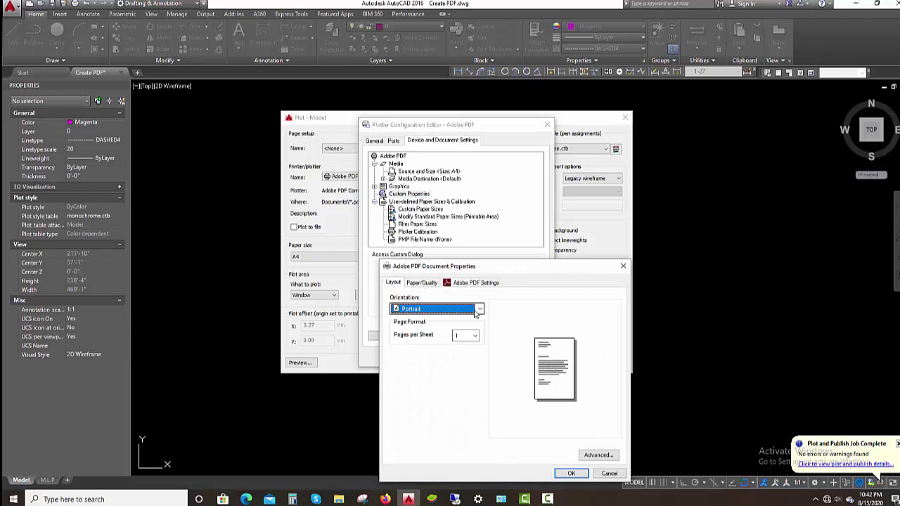
{"action": "left_click", "coordinate": [476, 310]}
{"action": "left_click", "coordinate": [422, 329]}
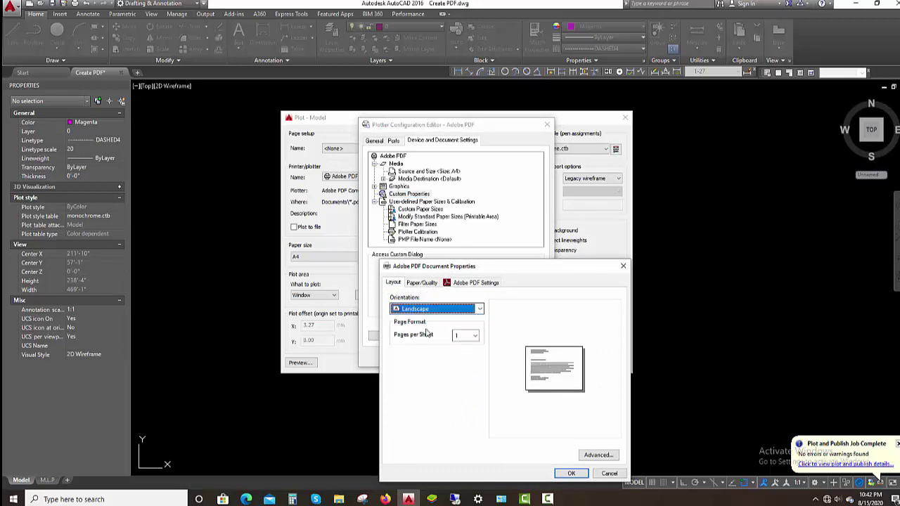
{"action": "left_click", "coordinate": [571, 474]}
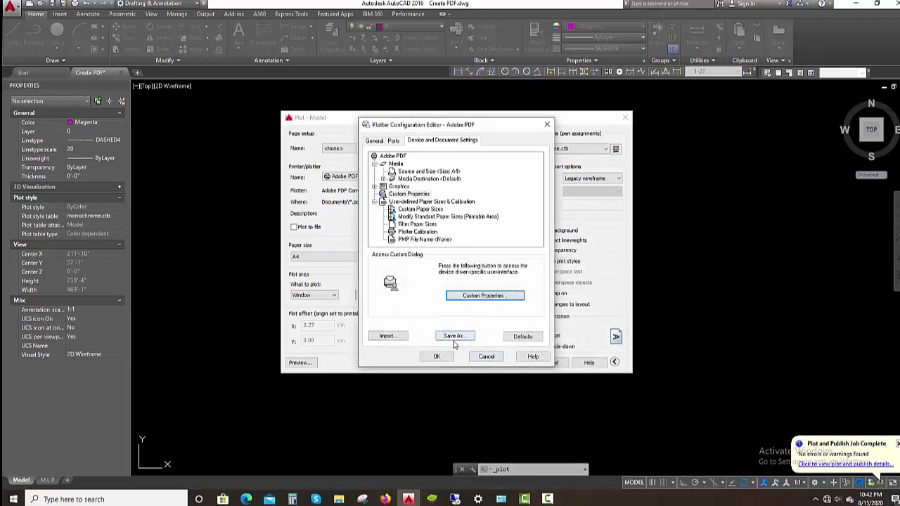
{"action": "left_click", "coordinate": [436, 357]}
{"action": "left_click", "coordinate": [414, 246]}
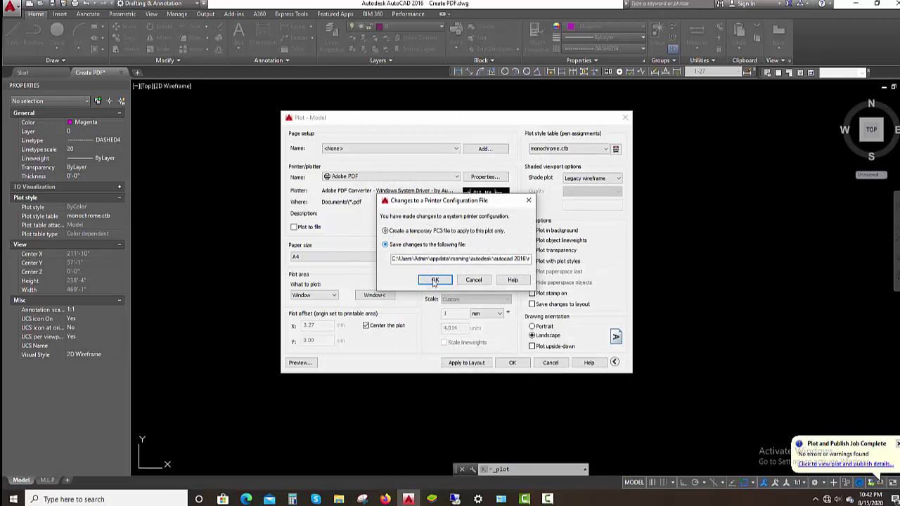
{"action": "left_click", "coordinate": [435, 280]}
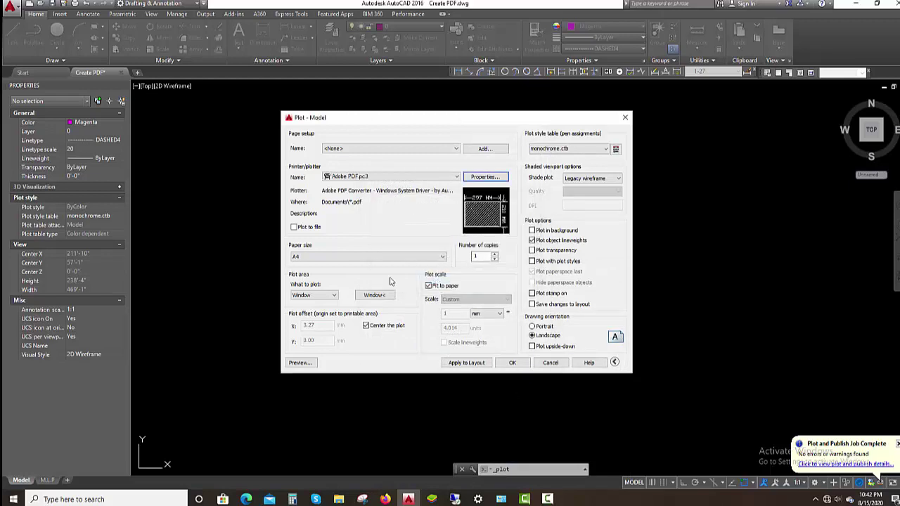
Step: Set the paper size to A3 and define the plot window by opposite corners of the title sheet's outer border
{"action": "left_click", "coordinate": [399, 257]}
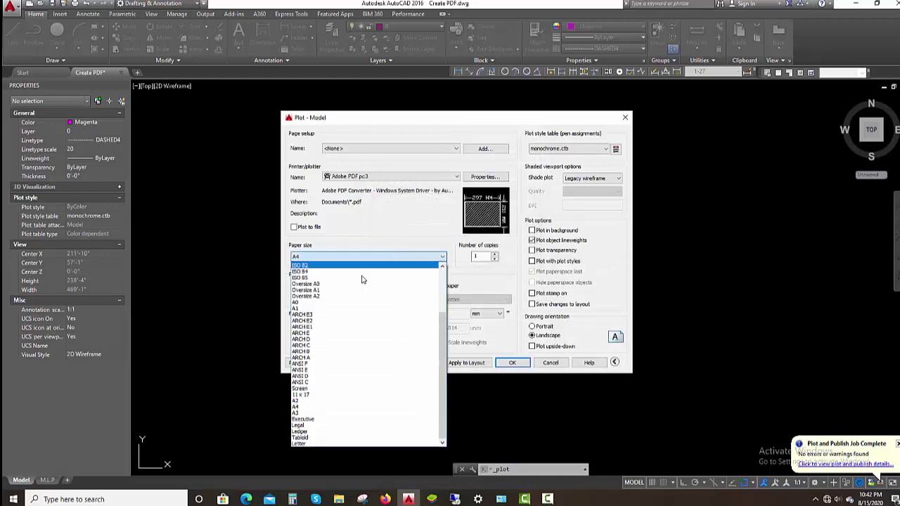
{"action": "left_click", "coordinate": [296, 413]}
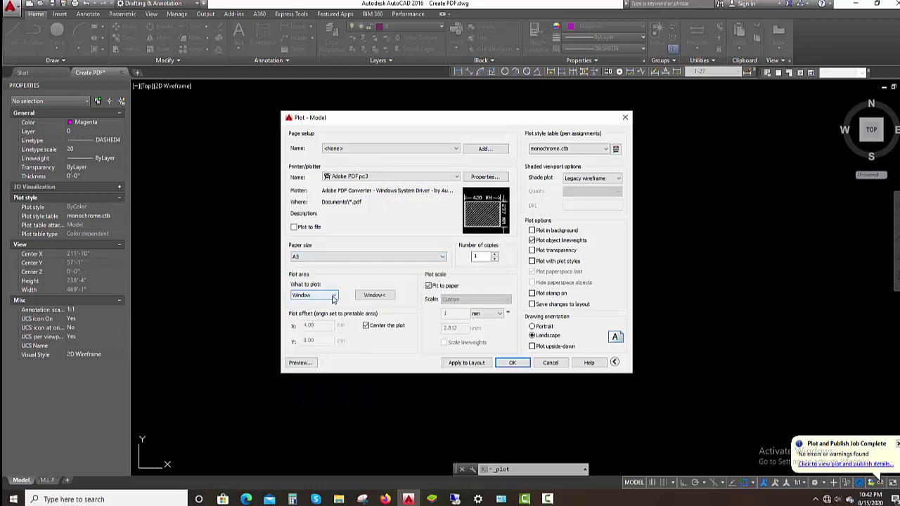
{"action": "left_click", "coordinate": [334, 296]}
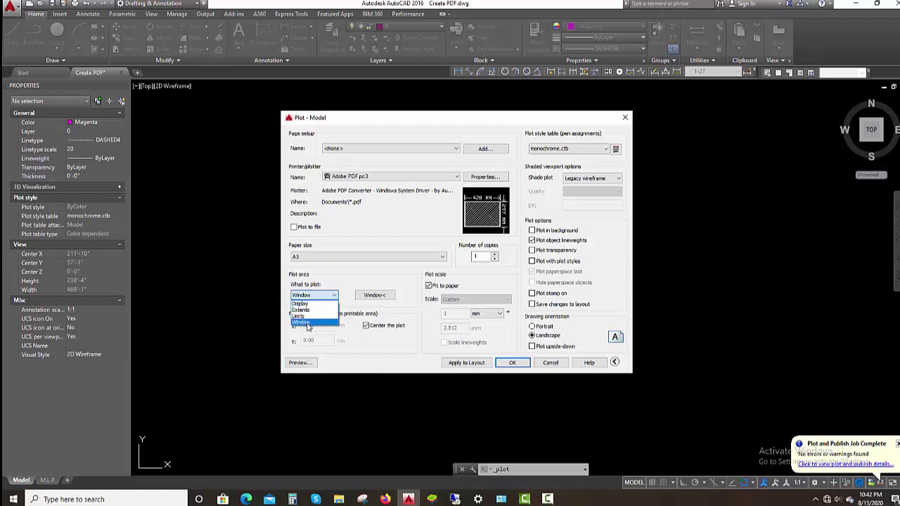
{"action": "left_click", "coordinate": [381, 299]}
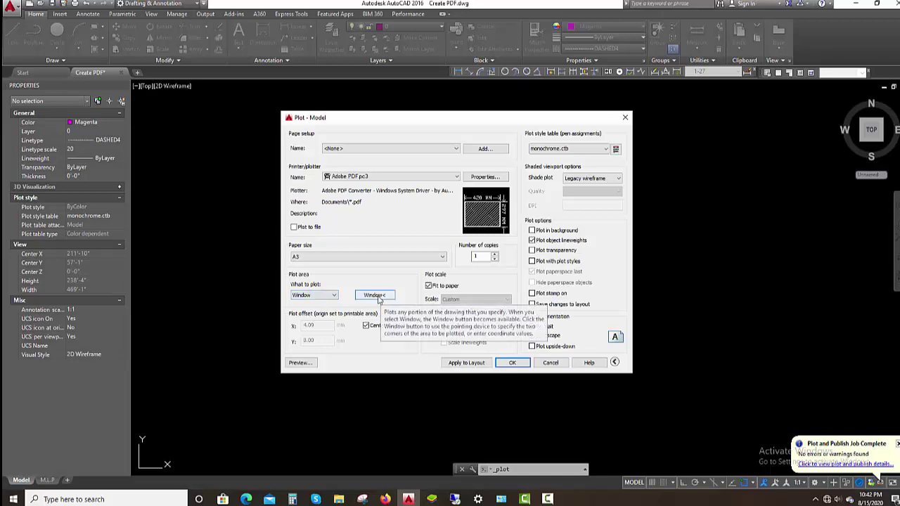
{"action": "left_click", "coordinate": [374, 298]}
{"action": "scroll", "coordinate": [535, 207], "scroll_direction": "up", "scroll_amount": 6}
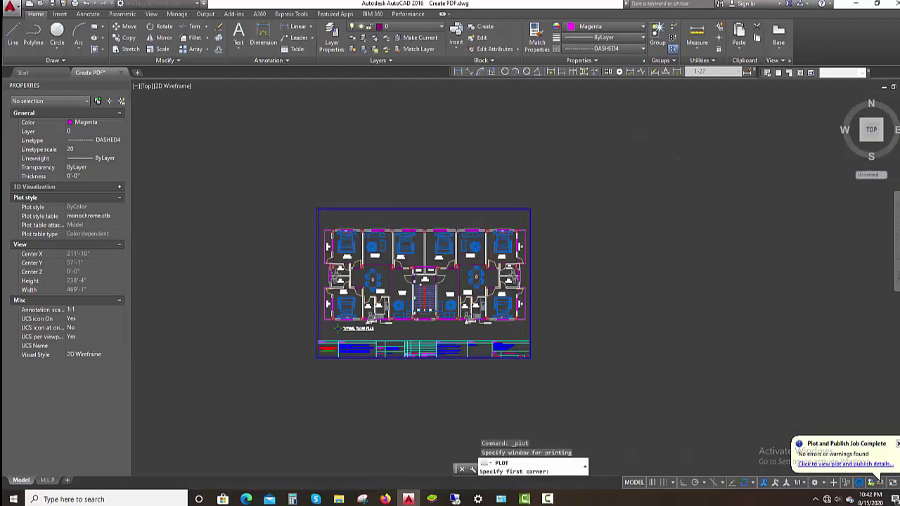
{"action": "left_click", "coordinate": [569, 205]}
{"action": "scroll", "coordinate": [569, 204], "scroll_direction": "down", "scroll_amount": 5}
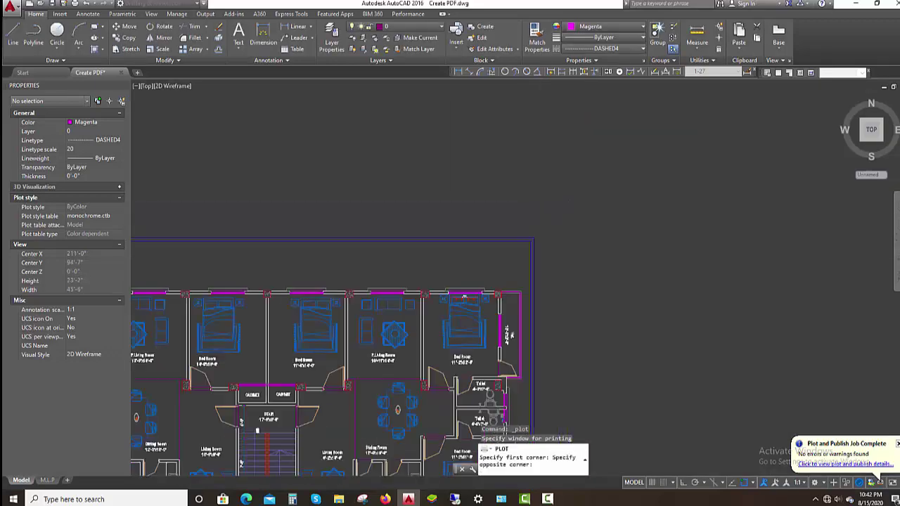
{"action": "left_click", "coordinate": [249, 436]}
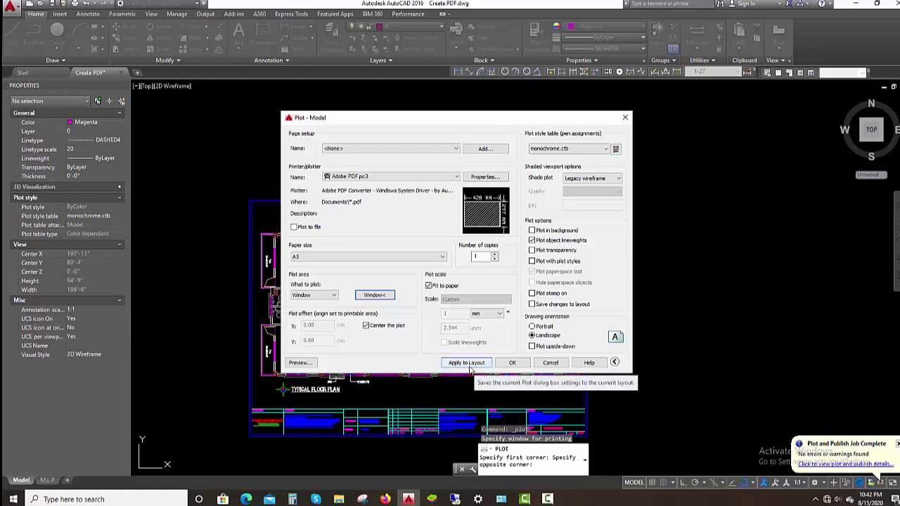
Step: Plot the sheet to the Desktop as Create PDF Model 2, replacing the existing file, and switch back to AutoCAD
{"action": "left_click", "coordinate": [512, 363]}
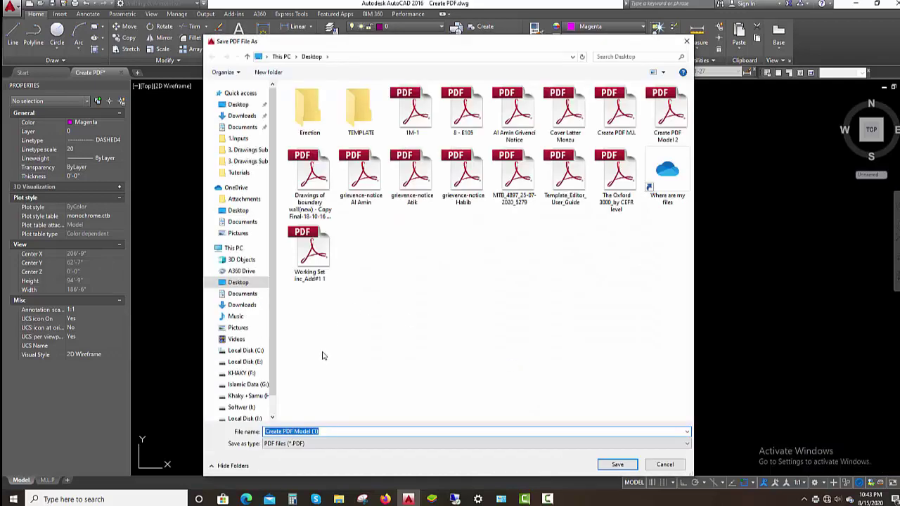
{"action": "left_click_drag", "start_coordinate": [313, 431], "coordinate": [321, 431]}
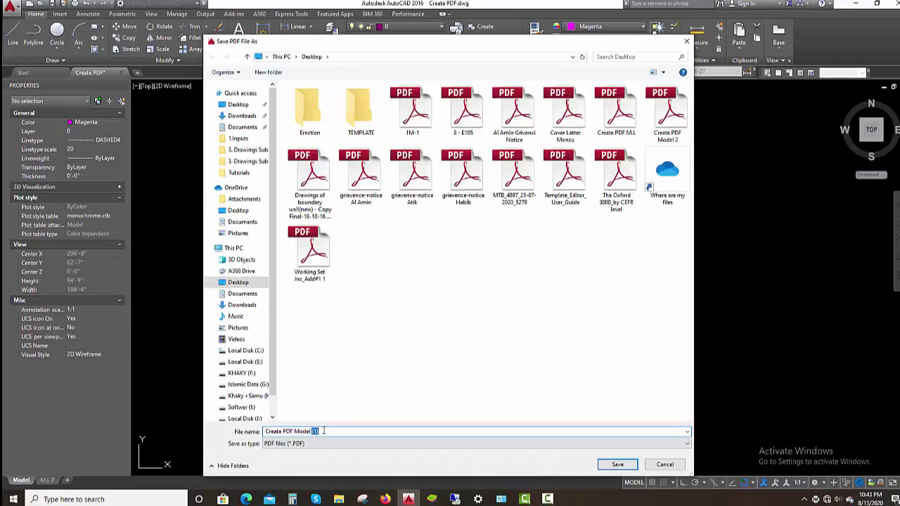
{"action": "type", "text": "2"}
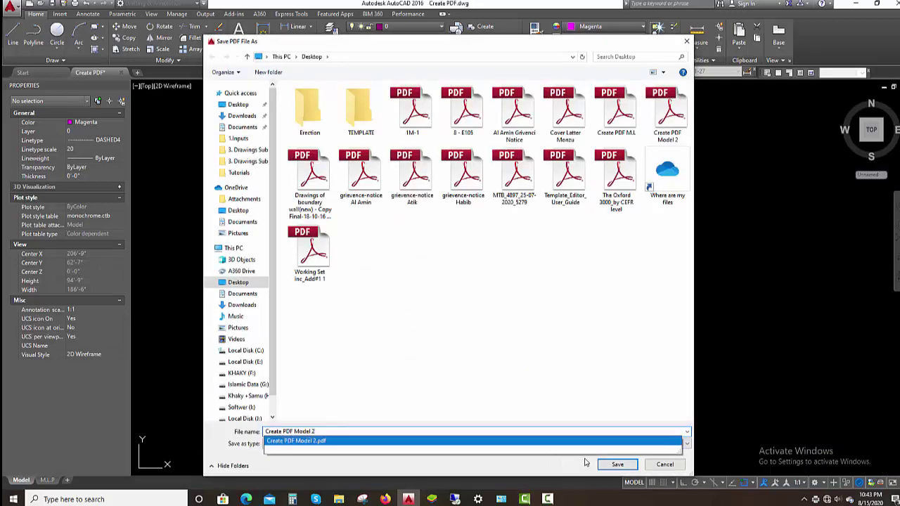
{"action": "left_click", "coordinate": [623, 468]}
{"action": "left_click", "coordinate": [617, 465]}
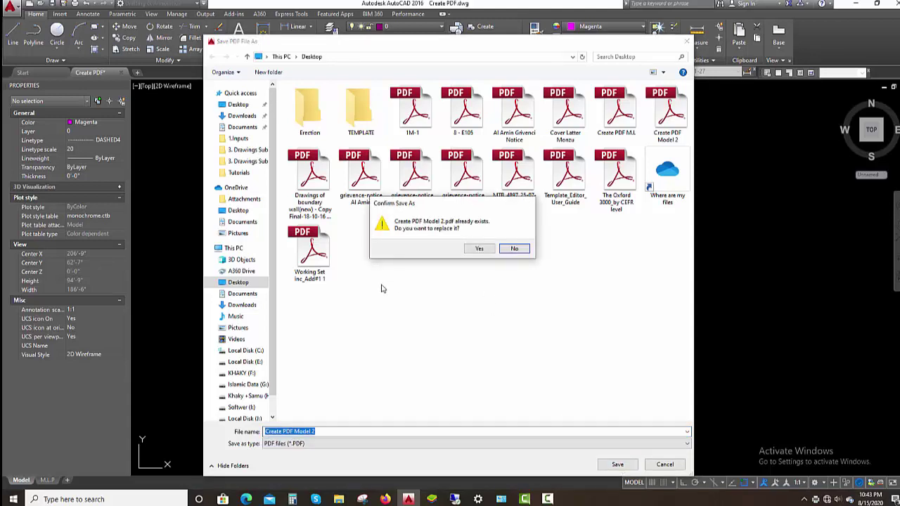
{"action": "left_click", "coordinate": [481, 251]}
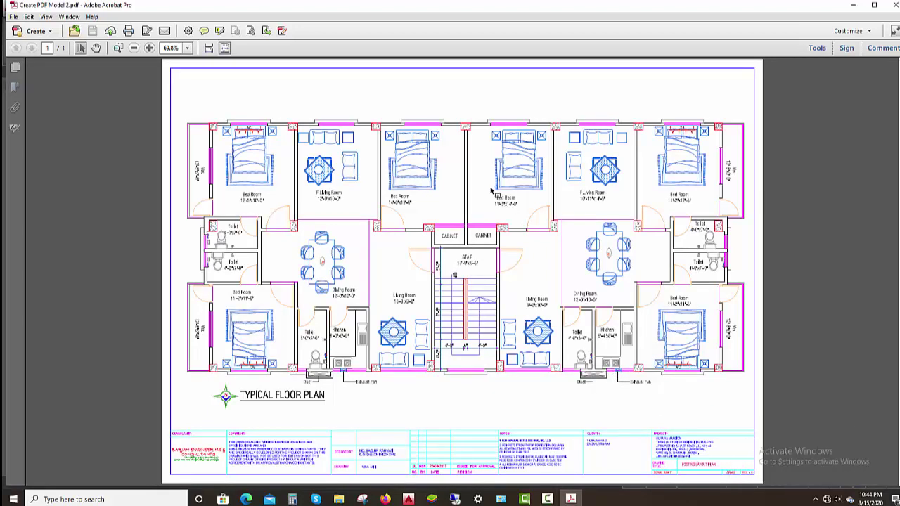
{"action": "key", "text": "super+d"}
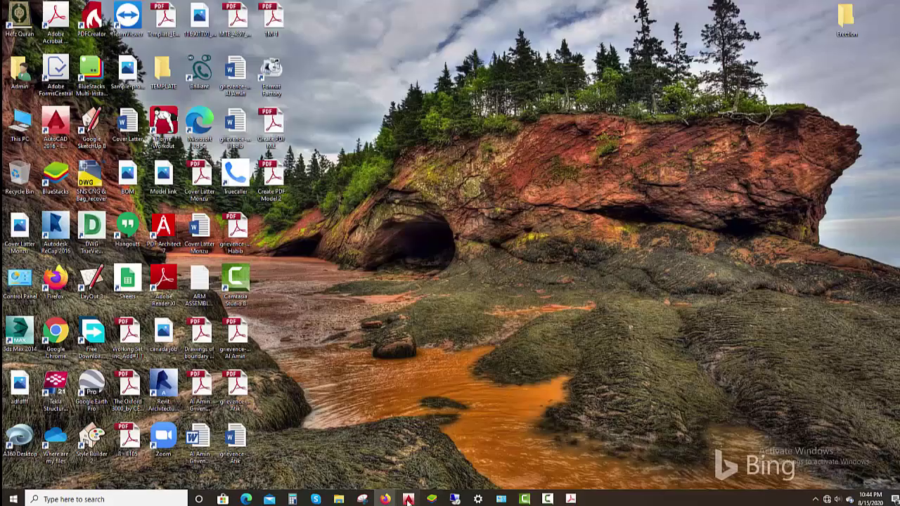
{"action": "left_click", "coordinate": [409, 499]}
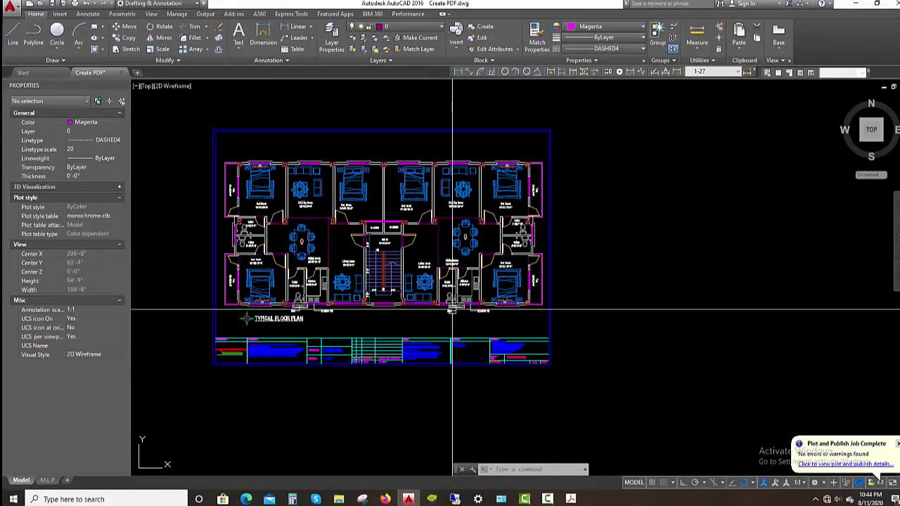
Step: Start another plot of model space and assign the monochrome.ctb plot style table to all layouts
{"action": "key", "text": "ctrl+p"}
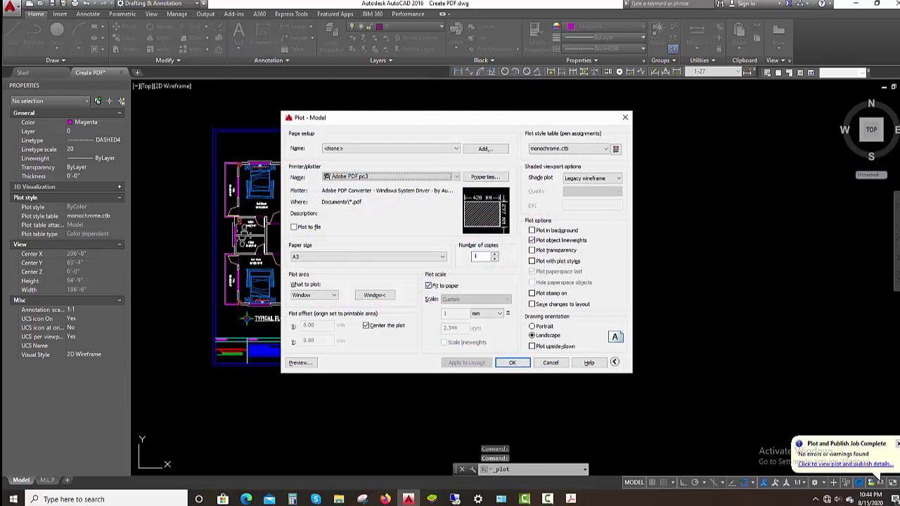
{"action": "left_click", "coordinate": [605, 149]}
{"action": "left_click", "coordinate": [550, 205]}
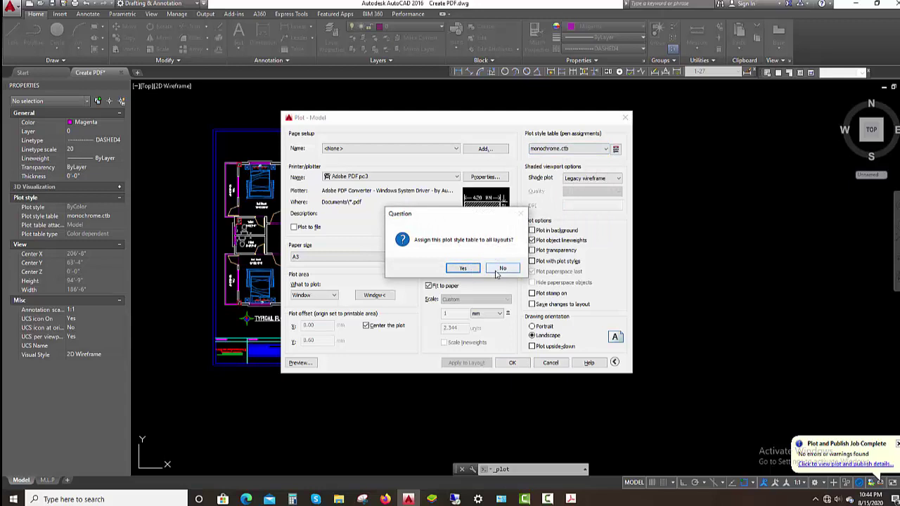
{"action": "left_click", "coordinate": [463, 270]}
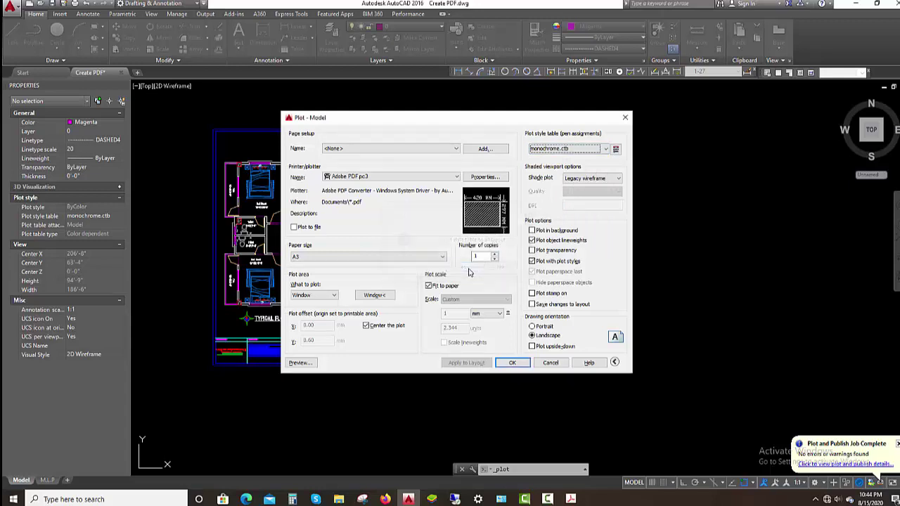
Step: Try the plain Adobe PDF plotter, and restore the plot settings with the Previous plot page setup
{"action": "left_click", "coordinate": [454, 177]}
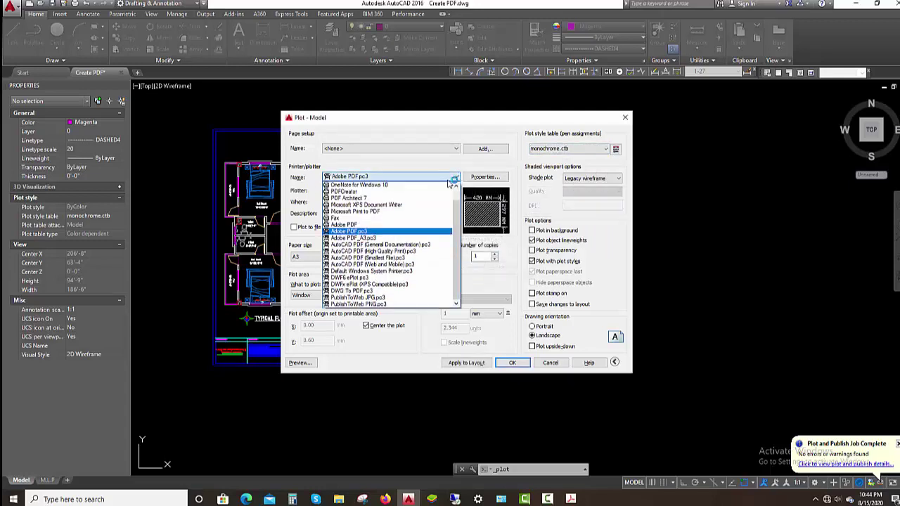
{"action": "left_click", "coordinate": [355, 225]}
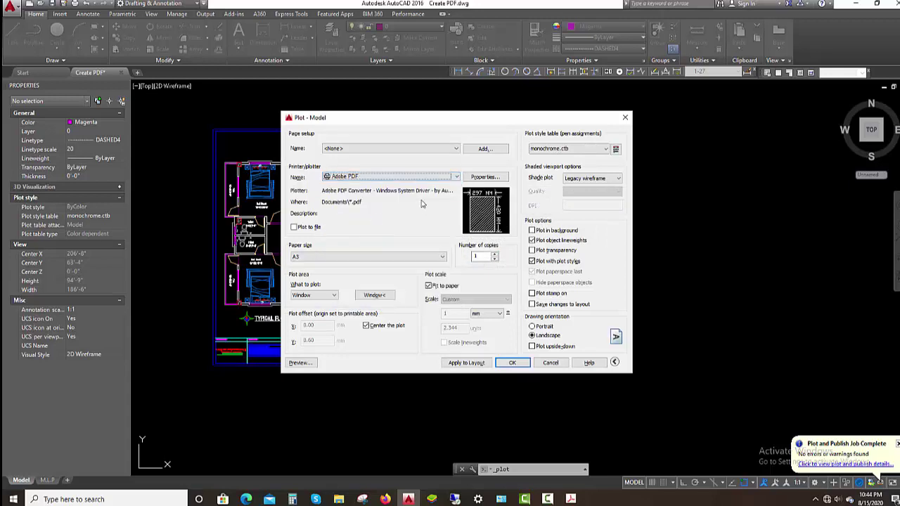
{"action": "left_click", "coordinate": [456, 148]}
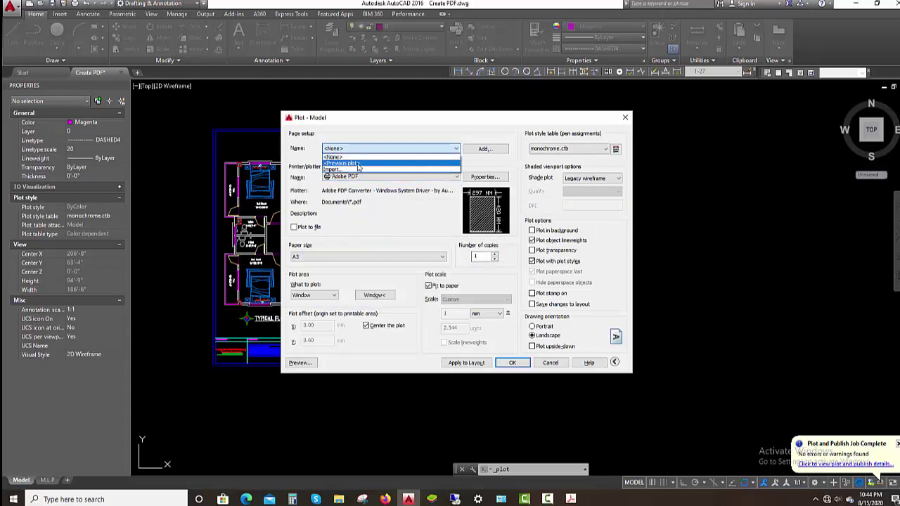
{"action": "left_click", "coordinate": [384, 164]}
Step: Reassign monochrome.ctb to all layouts and run the plot with these settings applied to the layout
{"action": "left_click", "coordinate": [574, 150]}
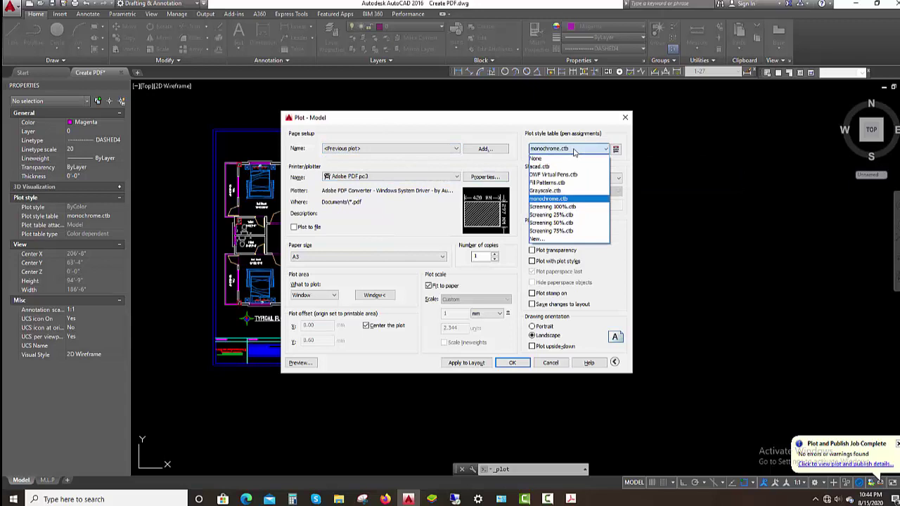
{"action": "left_click", "coordinate": [543, 200]}
{"action": "left_click", "coordinate": [462, 268]}
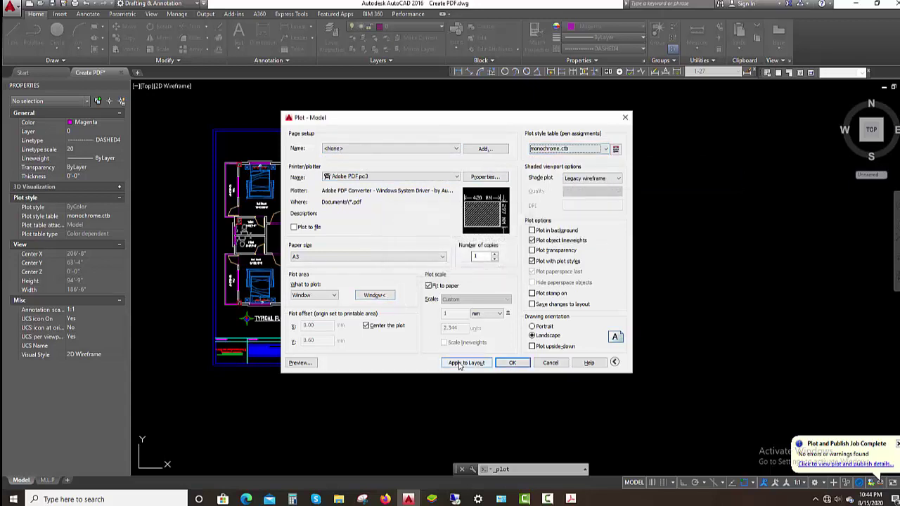
{"action": "left_click", "coordinate": [465, 364]}
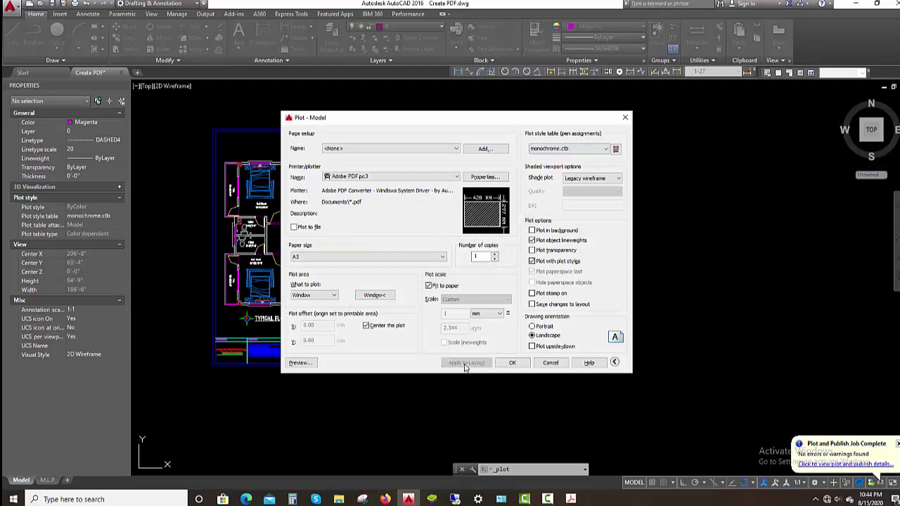
{"action": "left_click", "coordinate": [512, 364]}
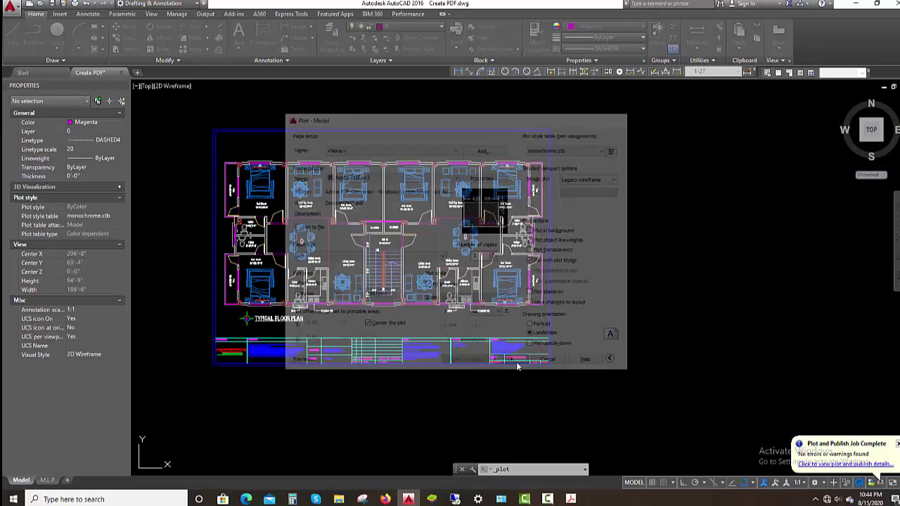